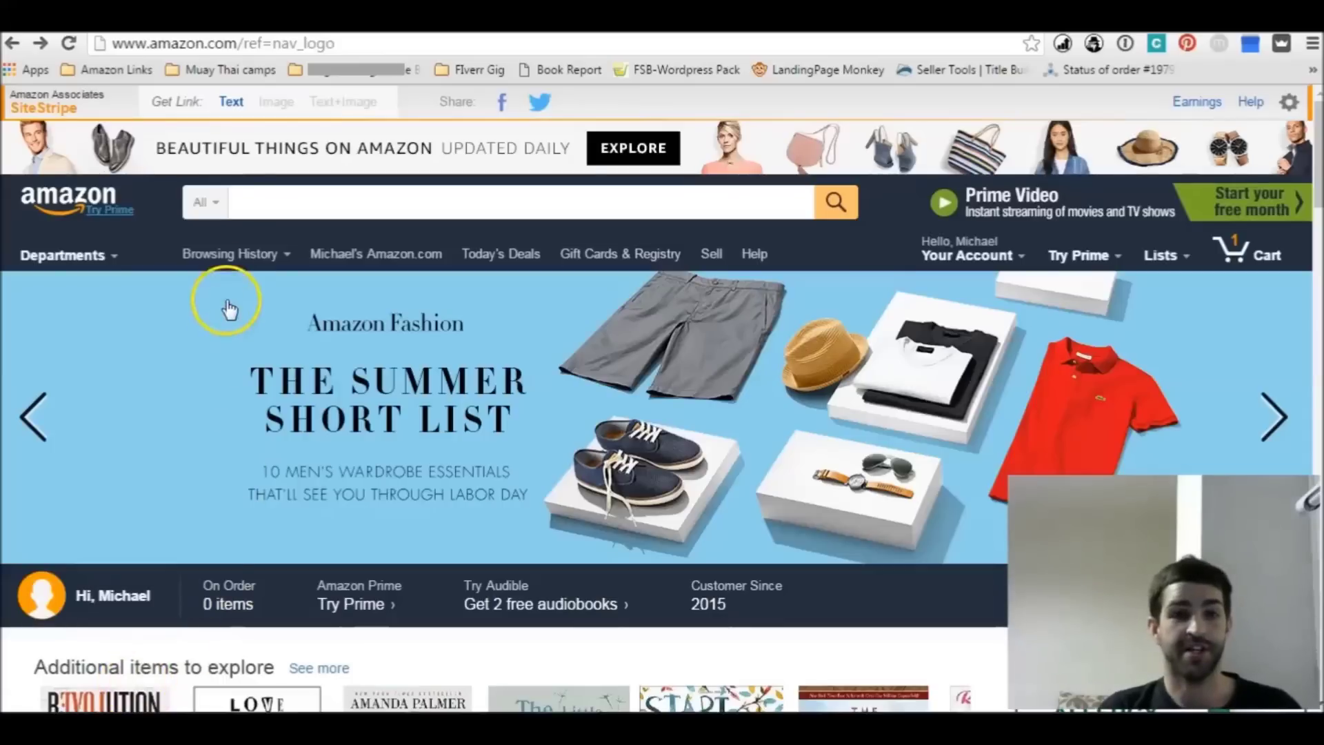
Search Amazon's Kindle Store department for 'journalism'
{"action": "left_click", "coordinate": [207, 204]}
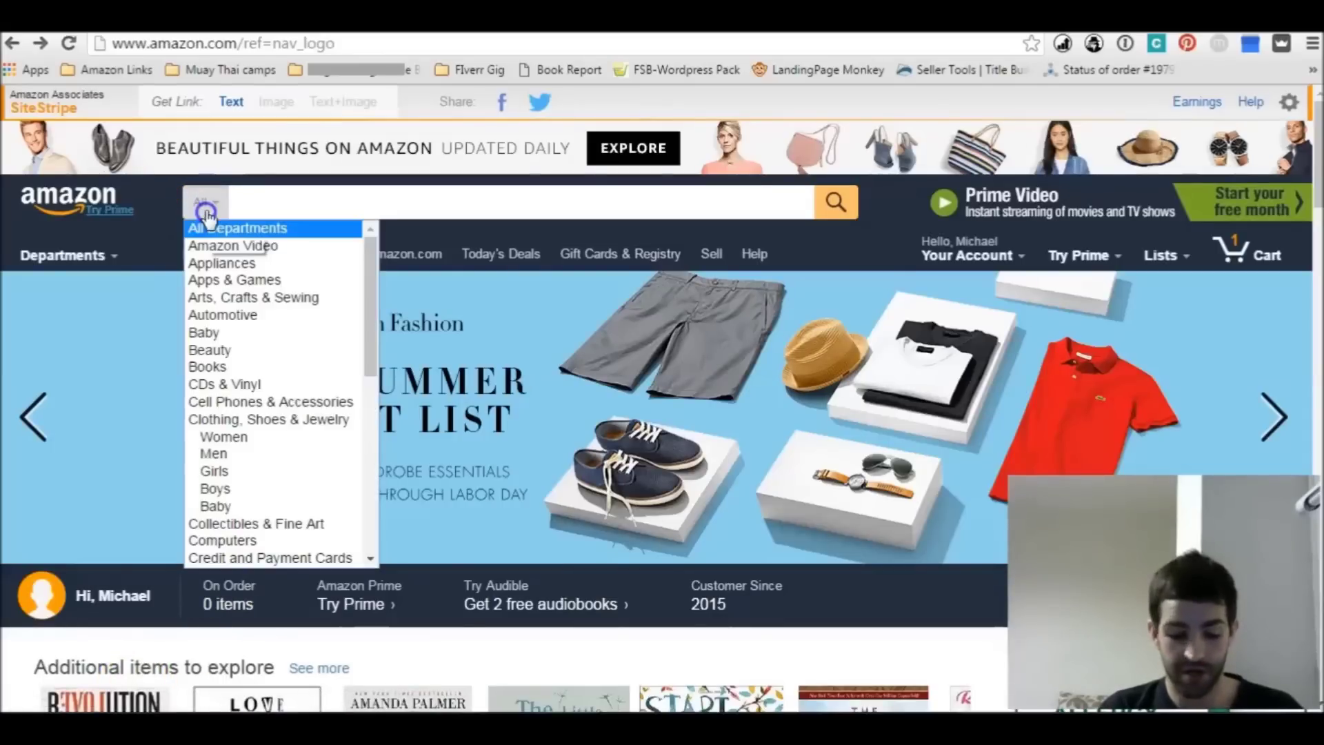
{"action": "key", "text": "k"}
{"action": "key", "text": "Return"}
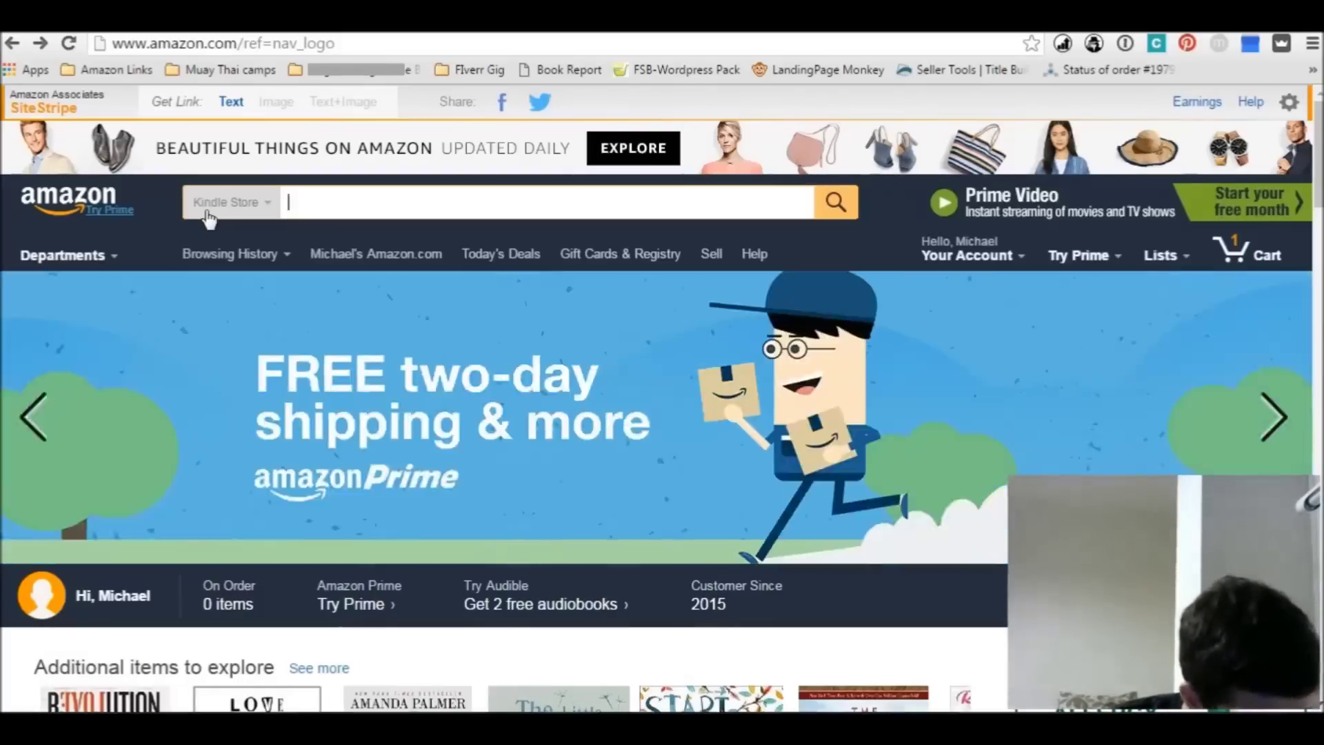
{"action": "type", "text": "journa"}
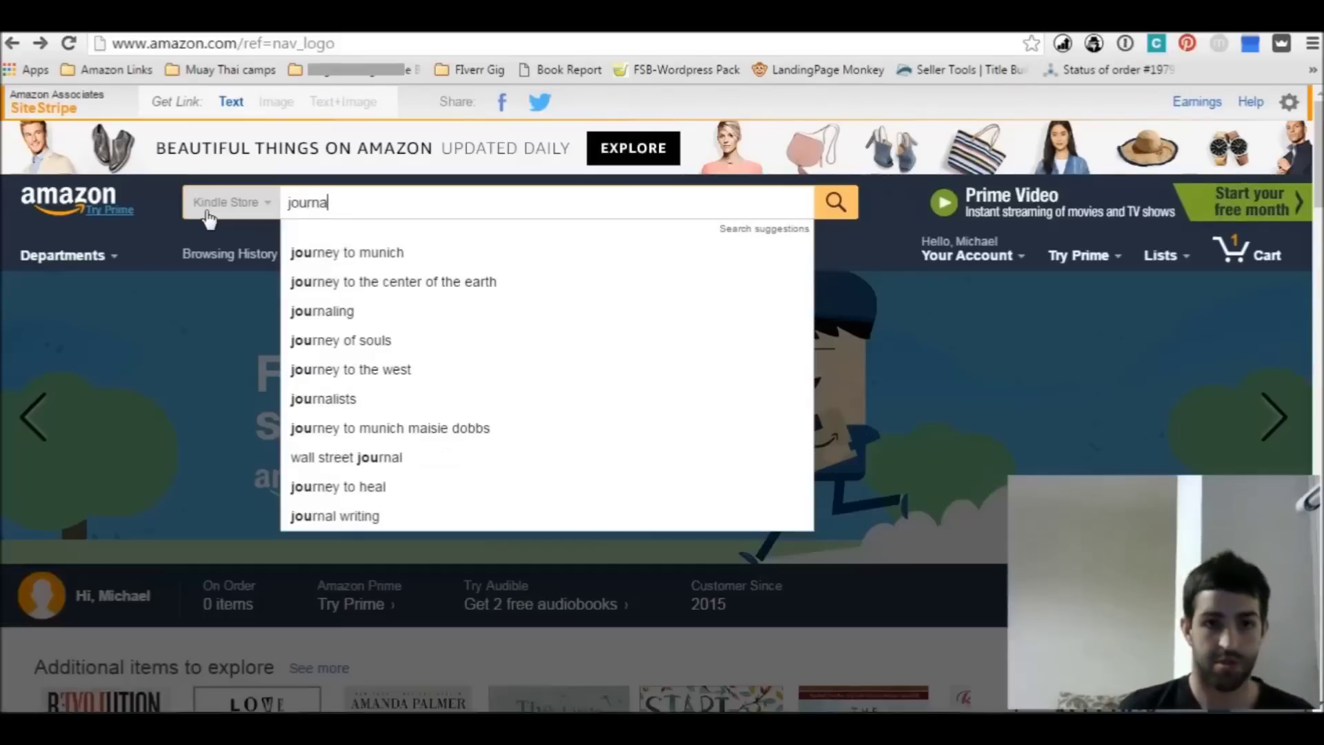
{"action": "type", "text": "lism"}
{"action": "key", "text": "Return"}
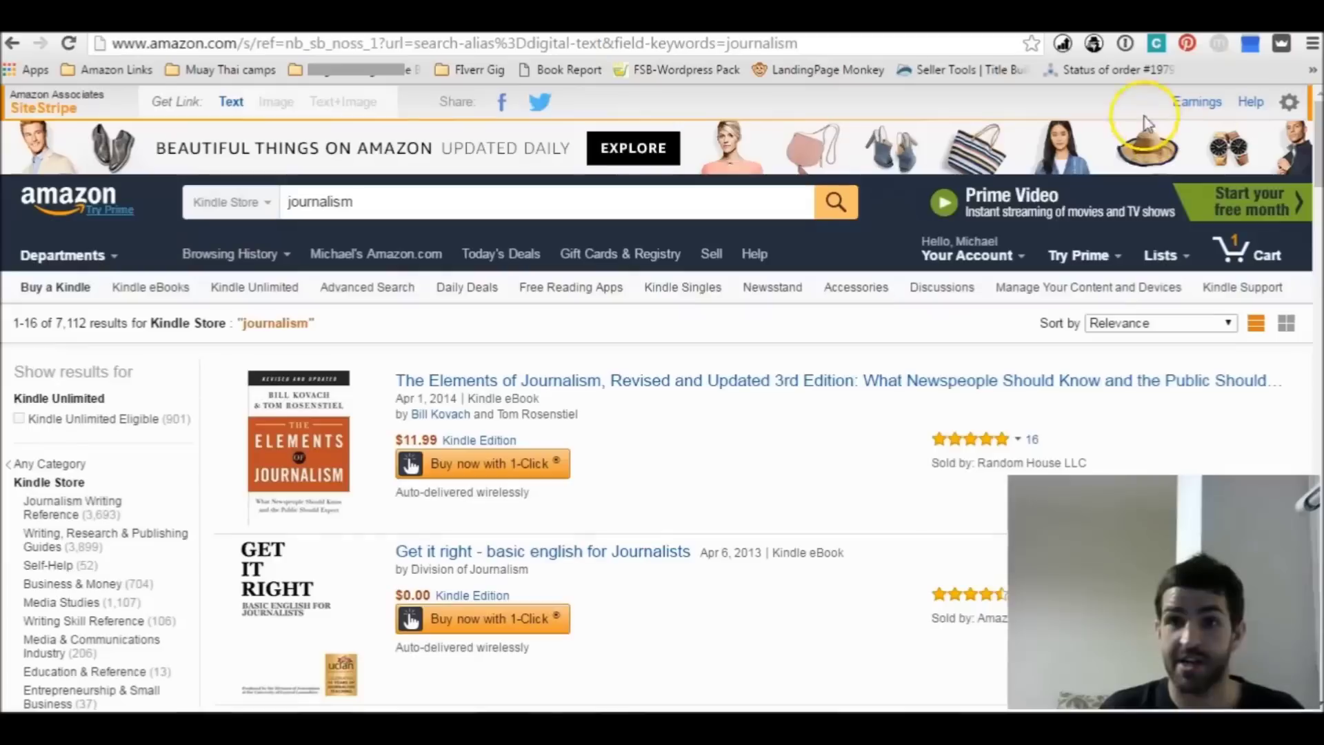
Review KDSPY's colour-coded keyword analysis of journalism ($12.97 average price, $147 monthly revenue), then close it
{"action": "left_click", "coordinate": [1095, 46]}
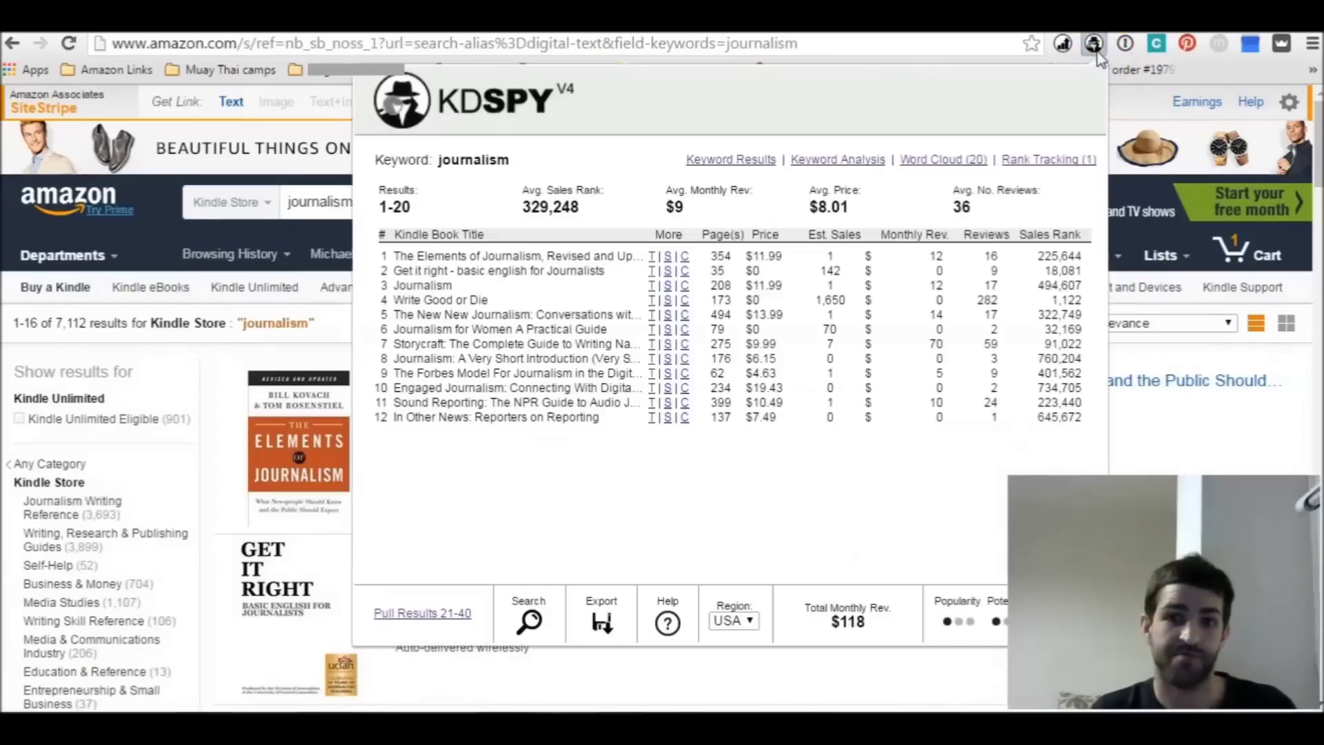
{"action": "left_click", "coordinate": [850, 165]}
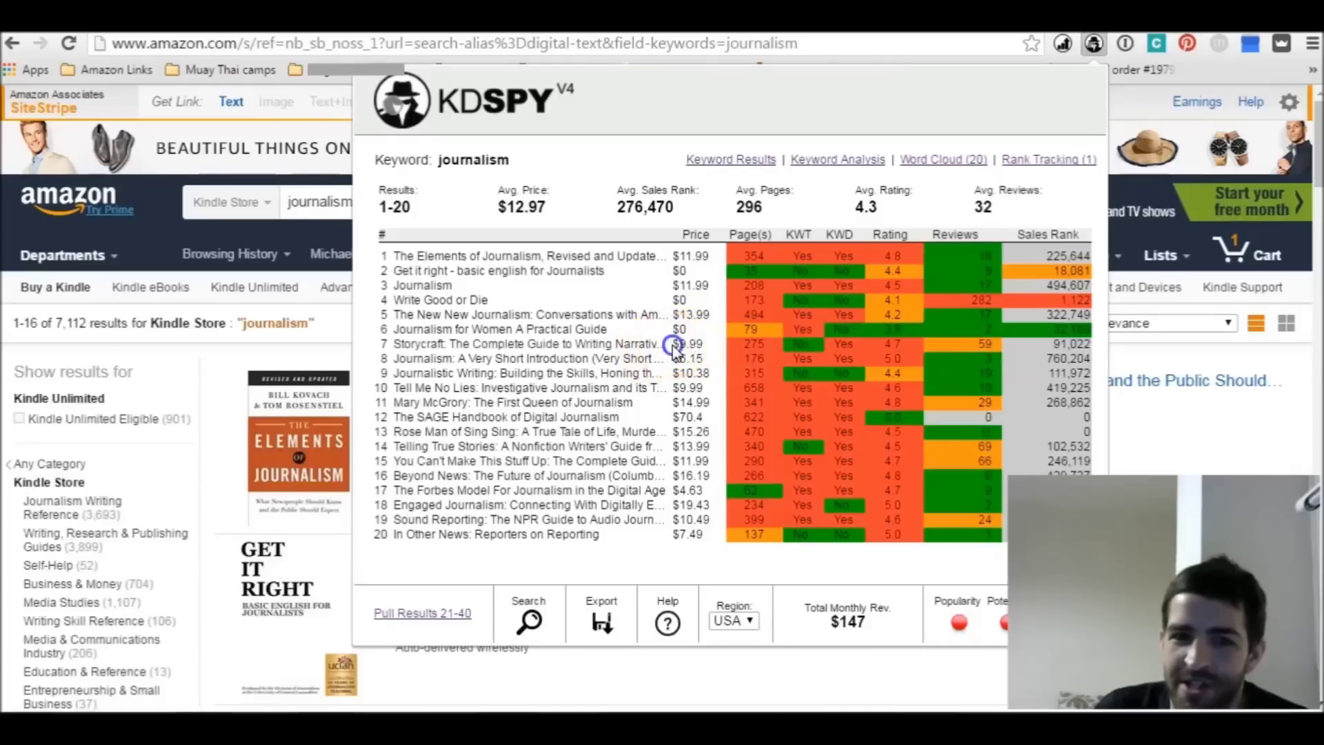
{"action": "triple_click", "coordinate": [1088, 346]}
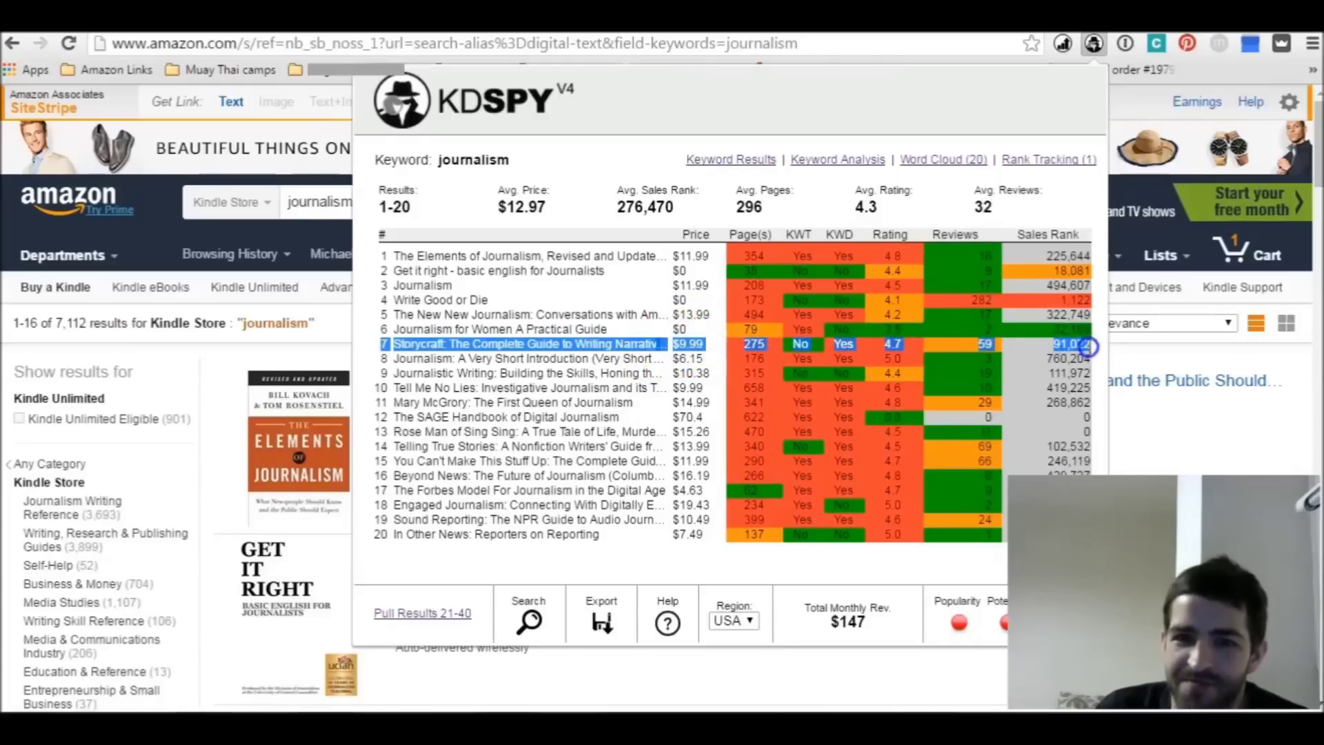
{"action": "left_click", "coordinate": [1088, 346]}
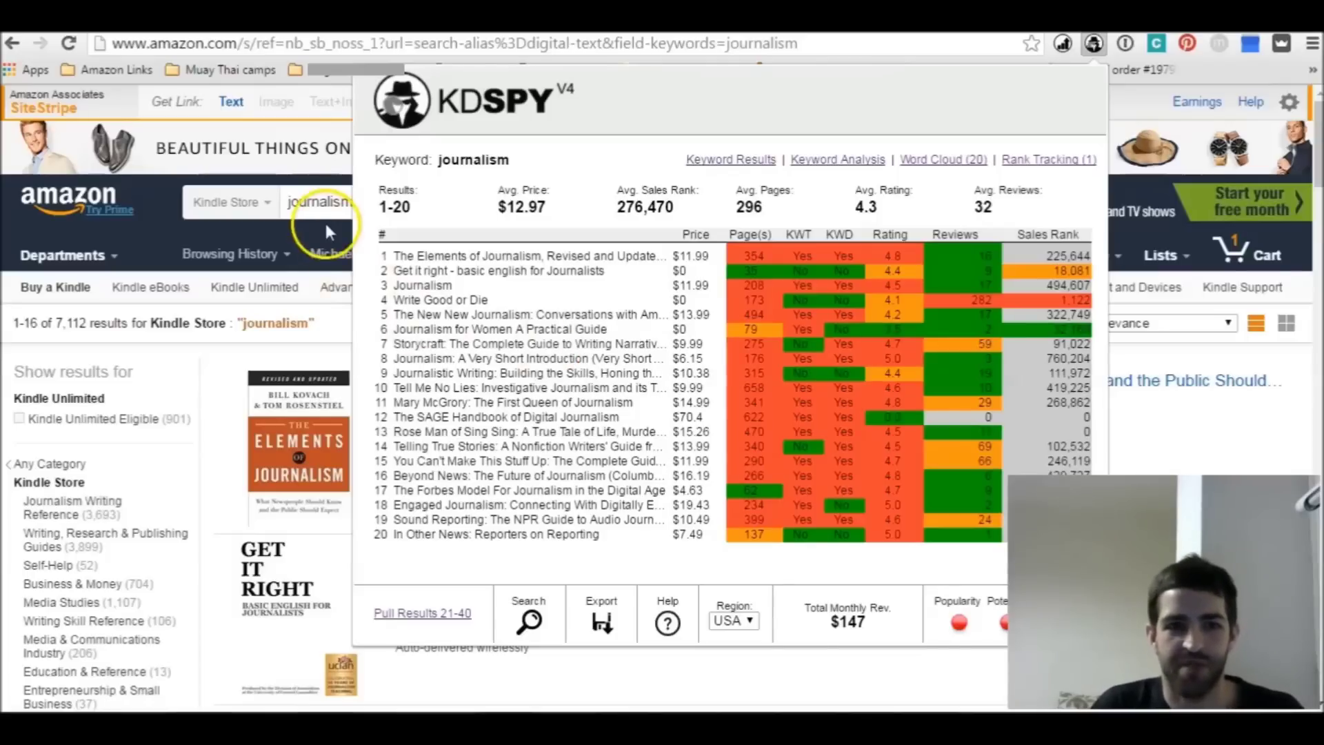
{"action": "left_click", "coordinate": [326, 202]}
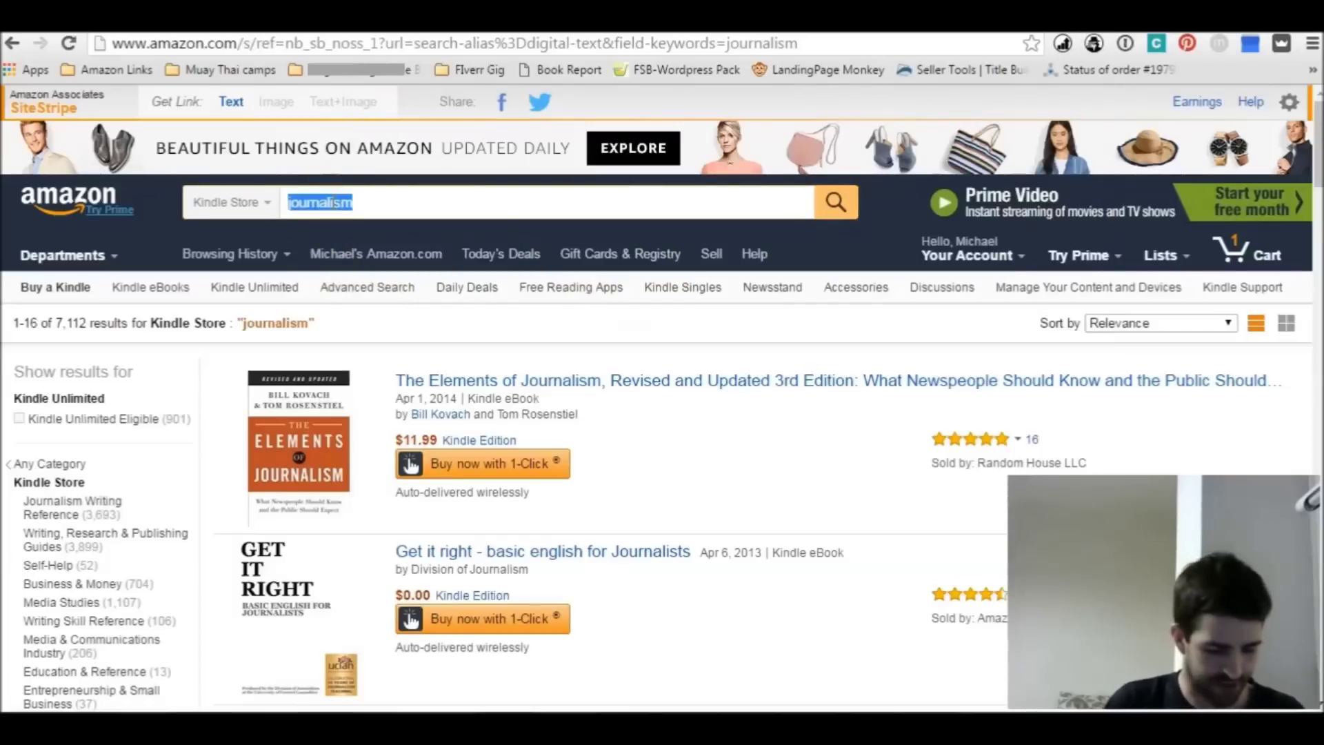
Search the Kindle Store for 'storycraft', then close the KDSPY popup still showing journalism data
{"action": "type", "text": "storycr"}
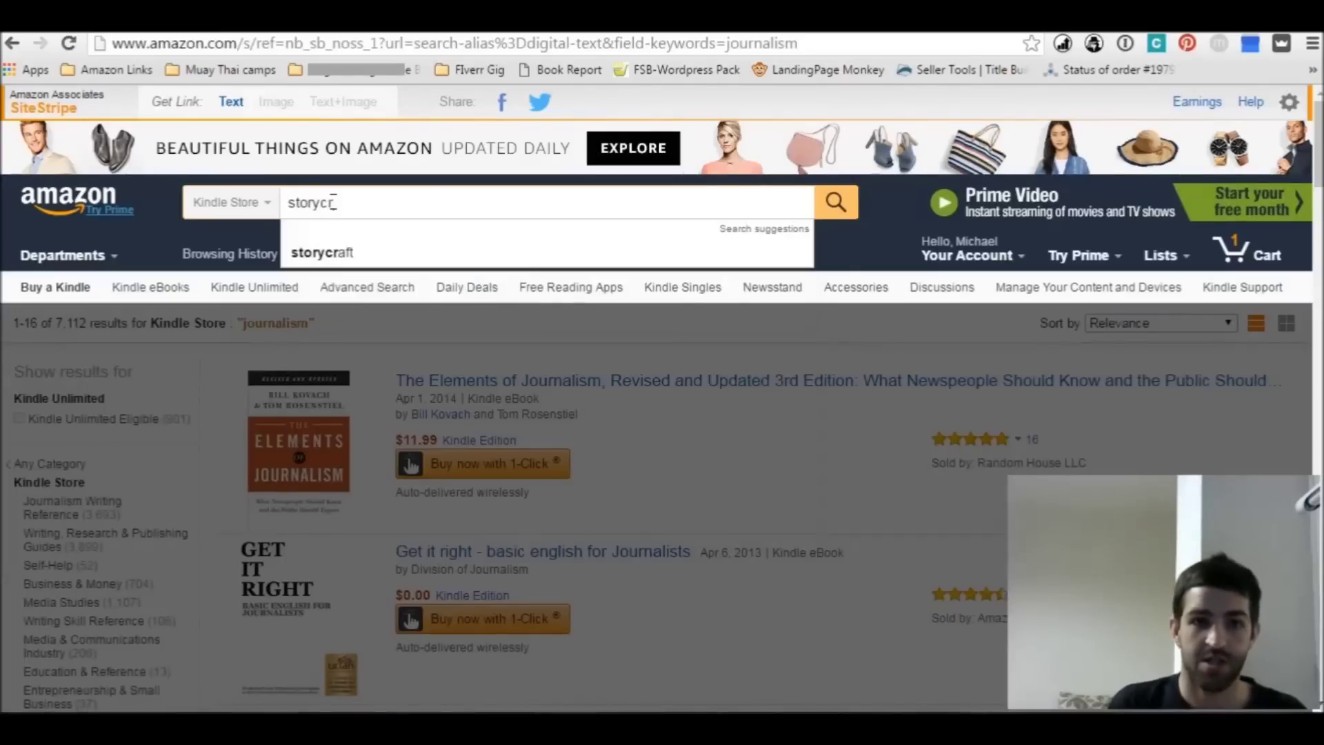
{"action": "key", "text": "Down"}
{"action": "key", "text": "Return"}
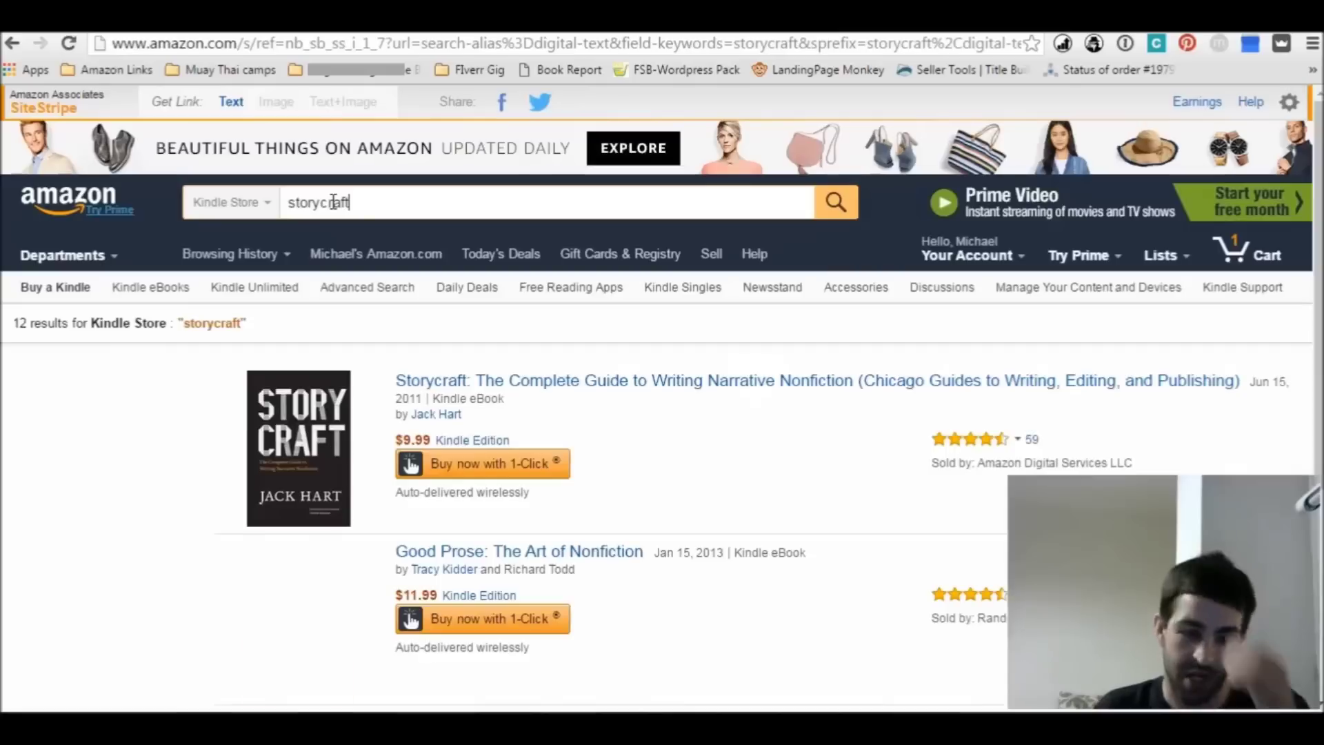
{"action": "left_click", "coordinate": [1096, 47]}
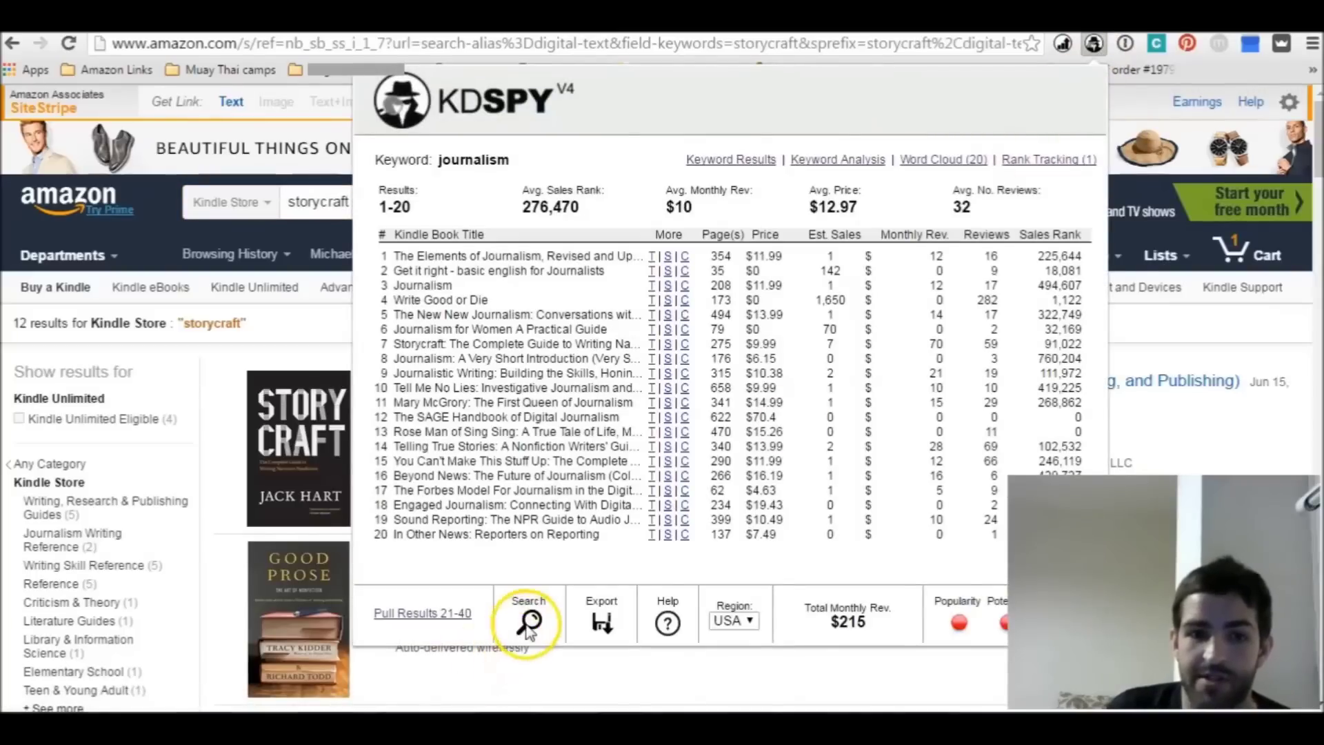
{"action": "left_click", "coordinate": [322, 204]}
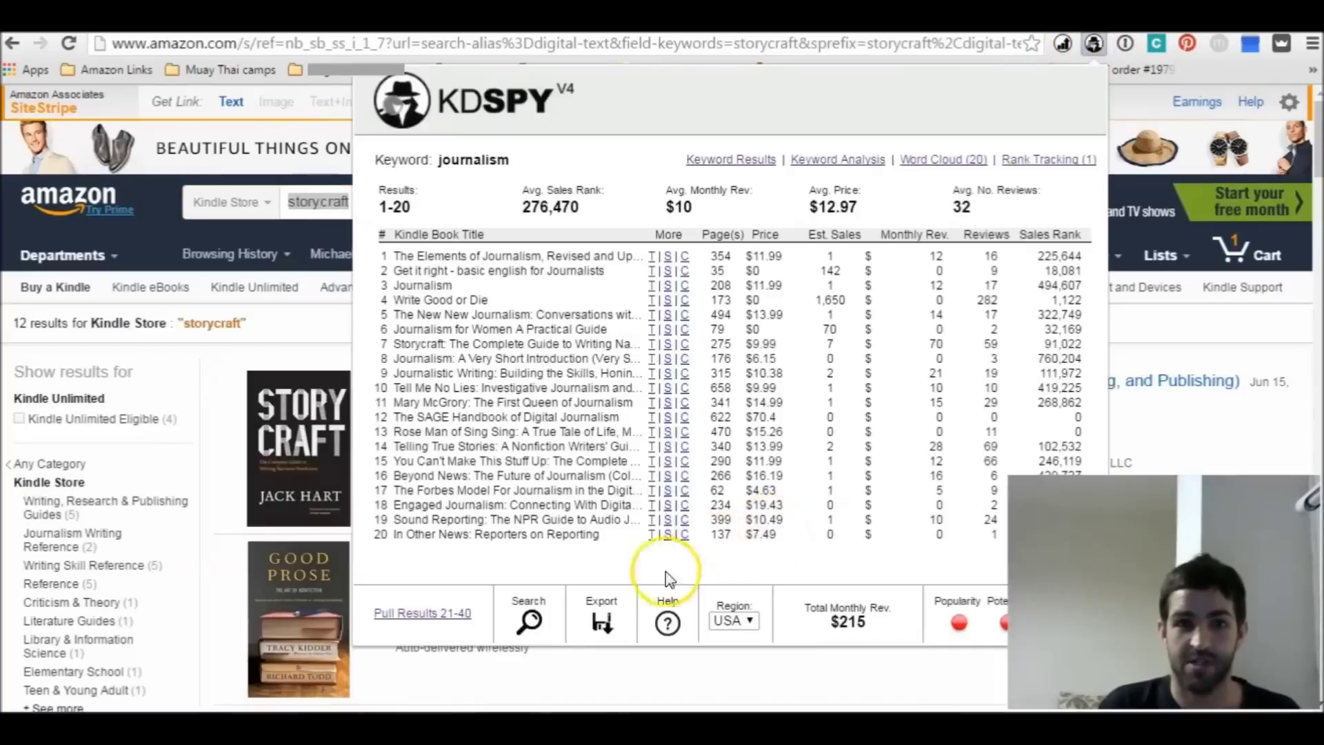
Run KDSPY's storycraft keyword search and review its analysis ($9.28 average price, $118 monthly revenue)
{"action": "left_click", "coordinate": [531, 620]}
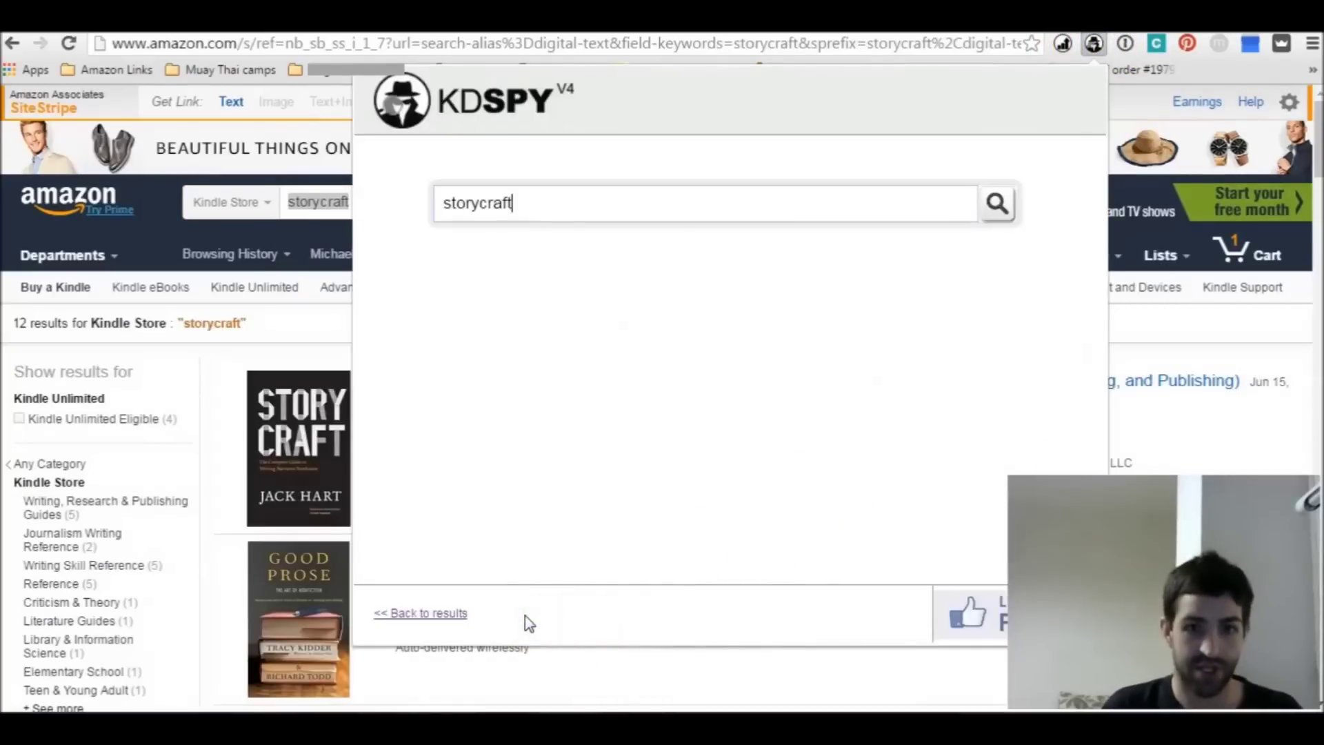
{"action": "key", "text": "Return"}
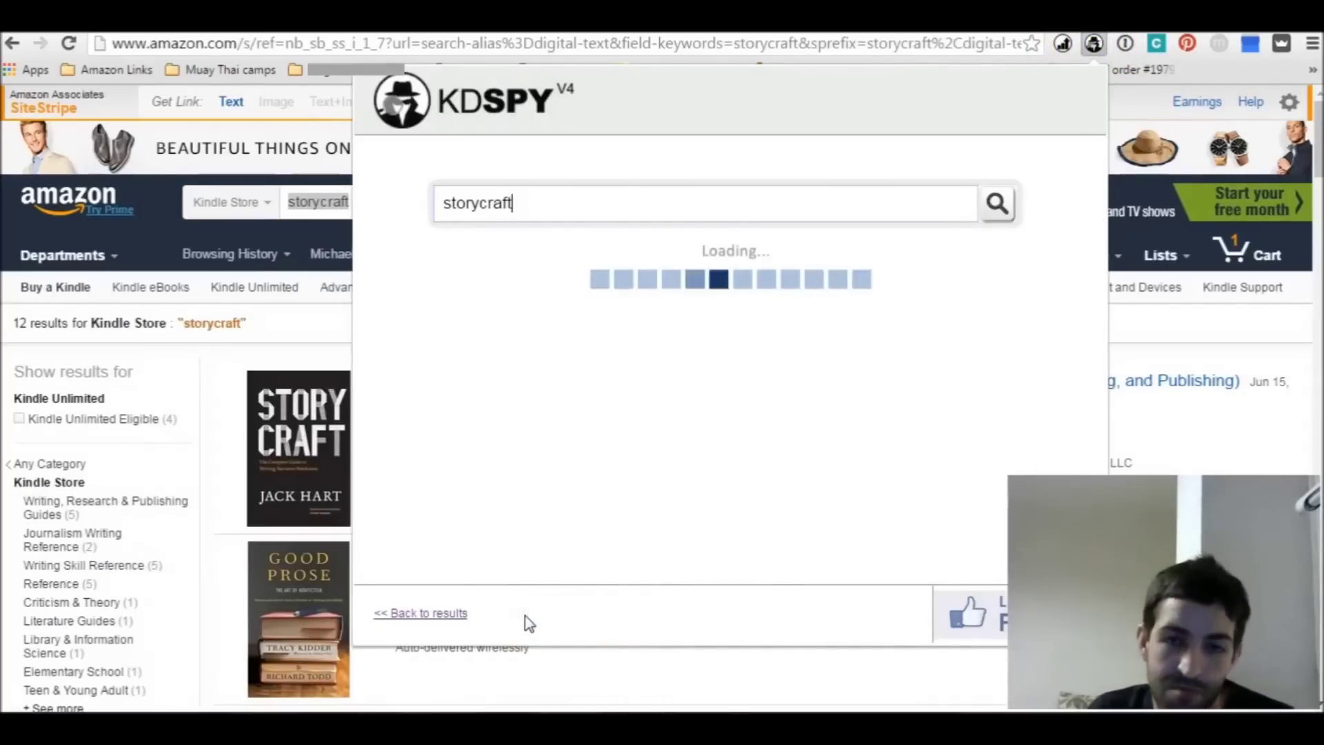
{"action": "left_click", "coordinate": [838, 285]}
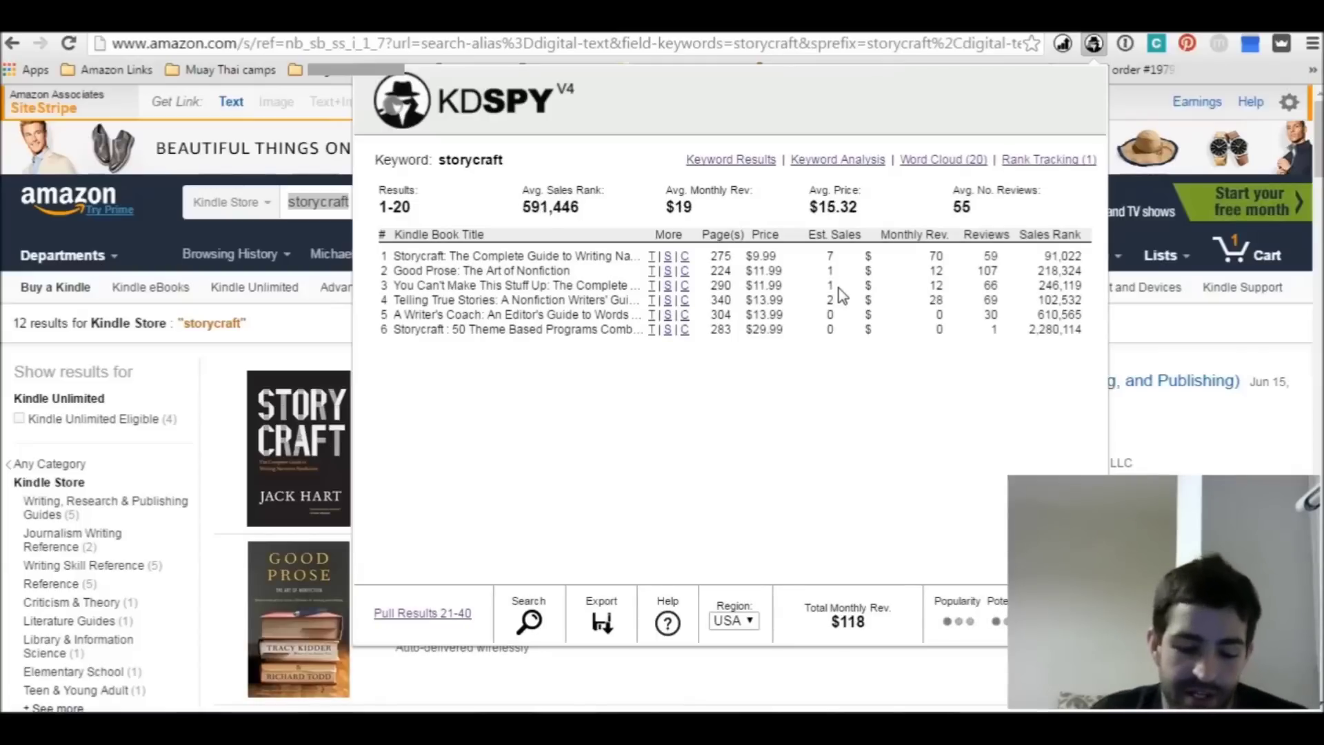
{"action": "left_click", "coordinate": [870, 166]}
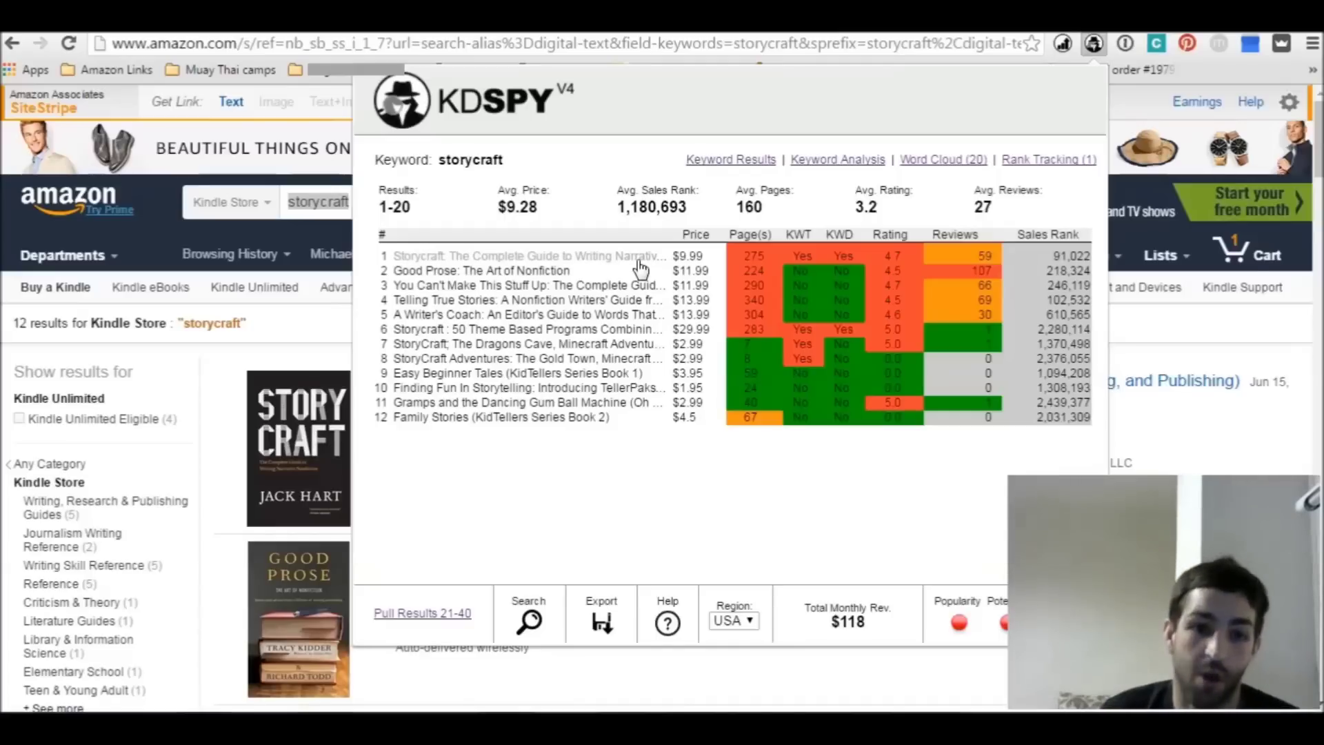
{"action": "left_click", "coordinate": [212, 353]}
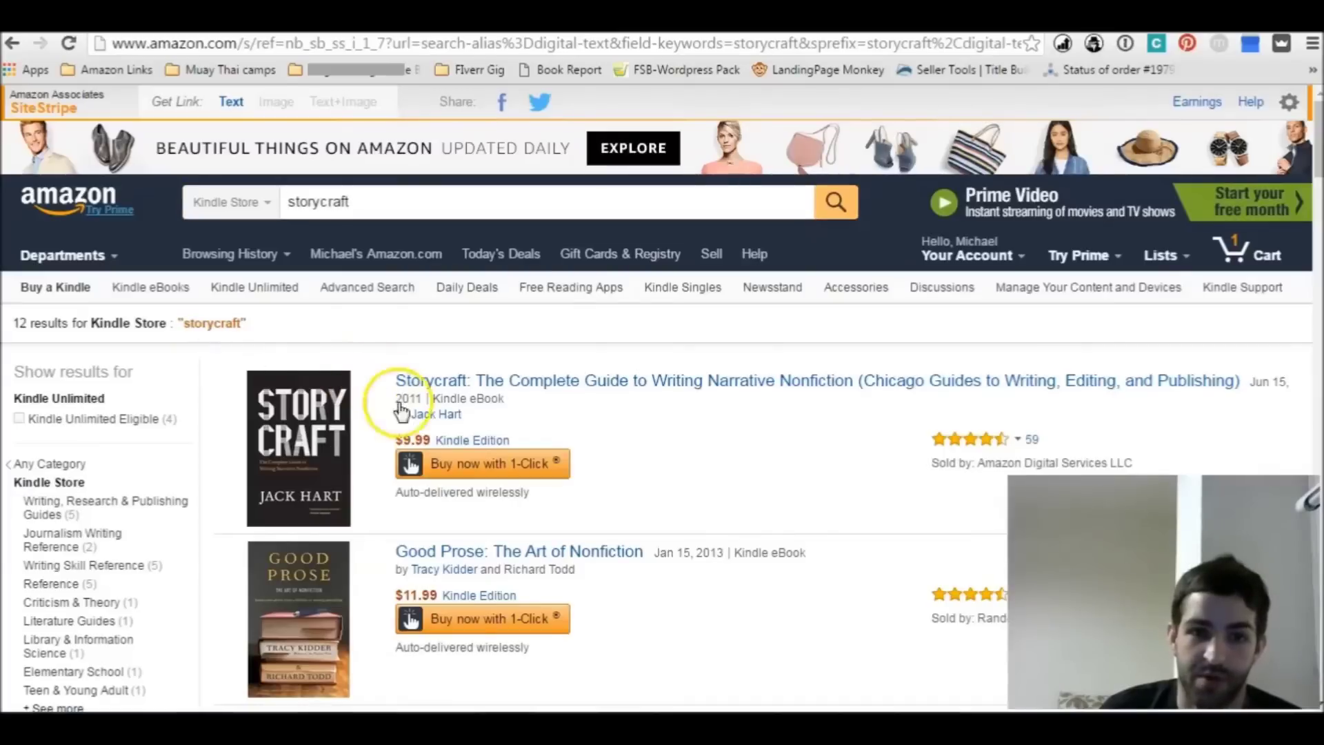
{"action": "right_click", "coordinate": [433, 414]}
{"action": "left_click", "coordinate": [494, 431]}
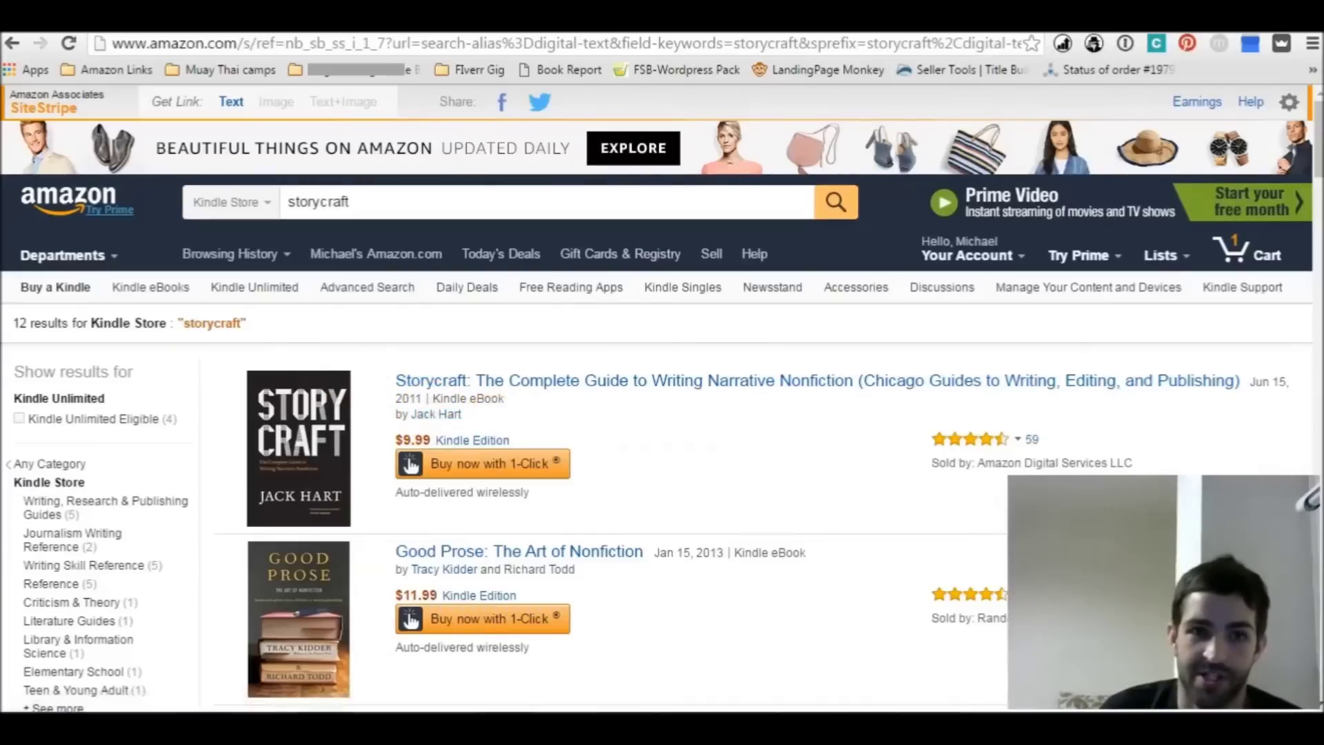
{"action": "left_click", "coordinate": [562, 21]}
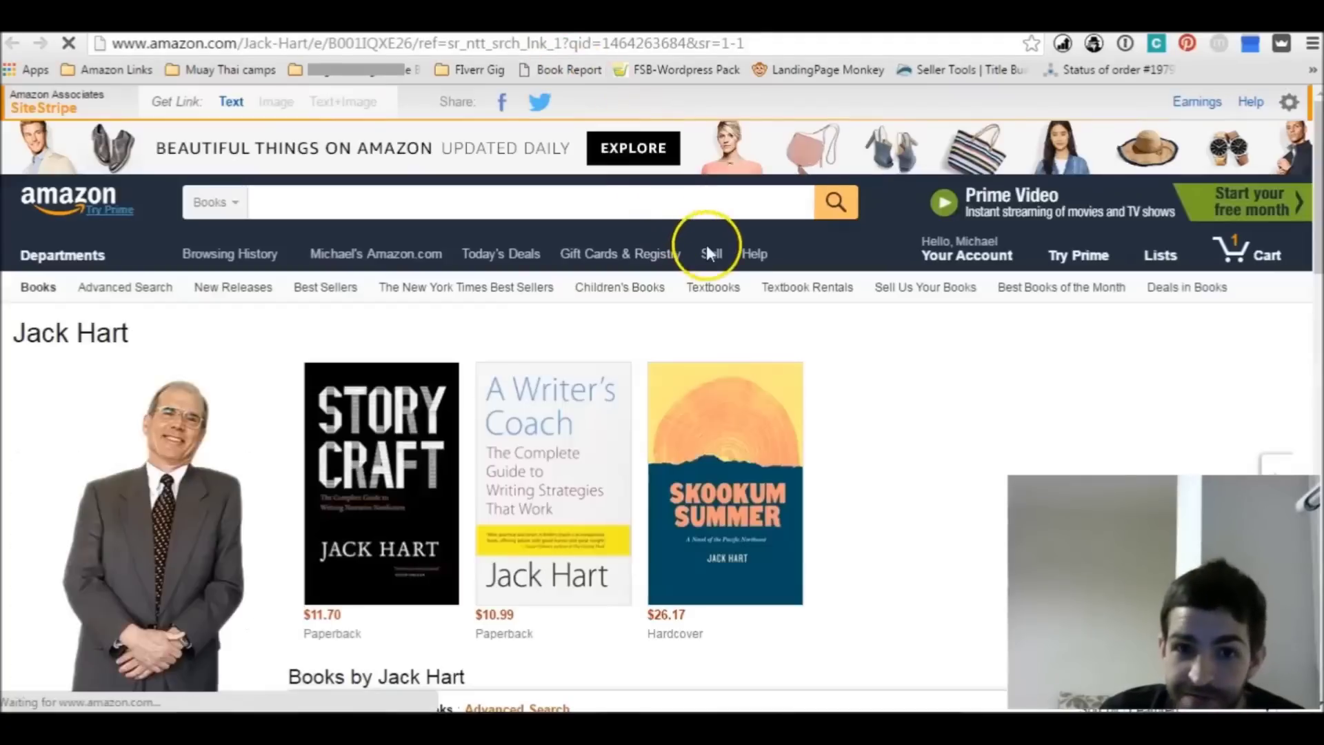
{"action": "left_click", "coordinate": [1094, 46]}
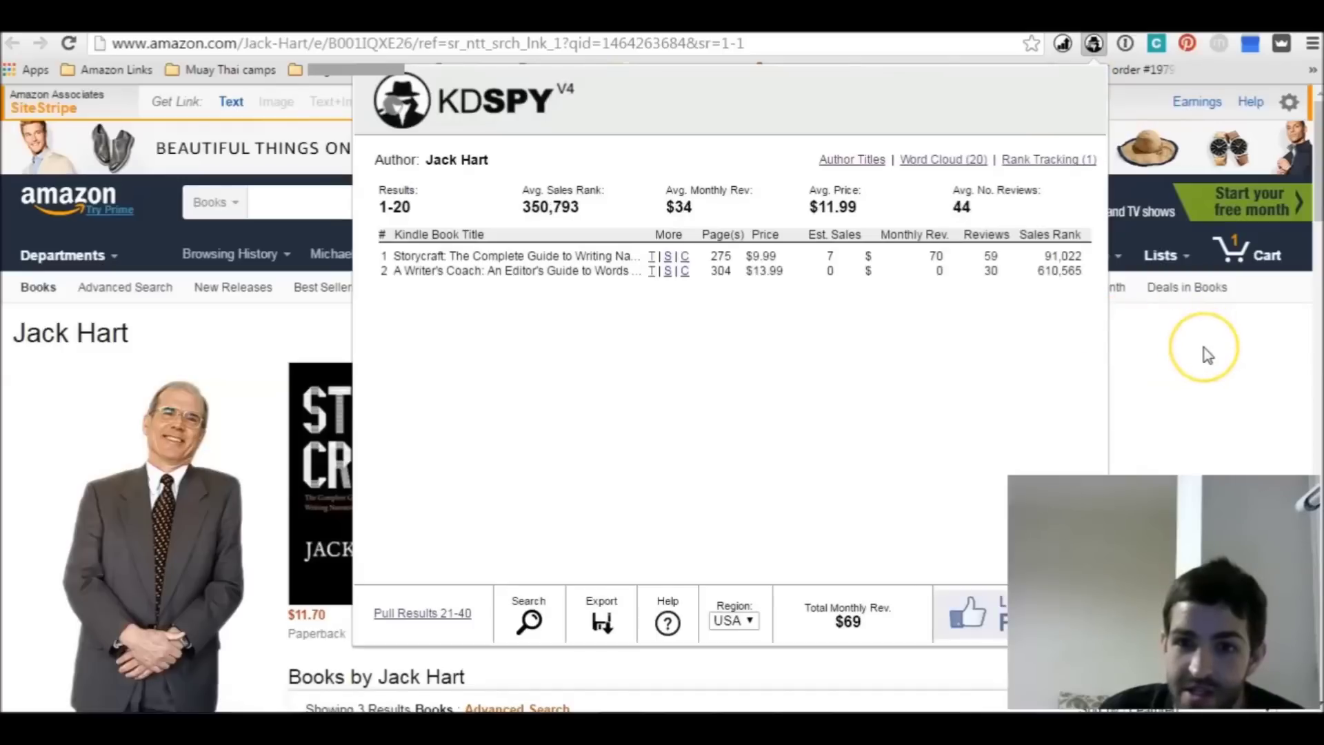
{"action": "left_click", "coordinate": [1161, 371]}
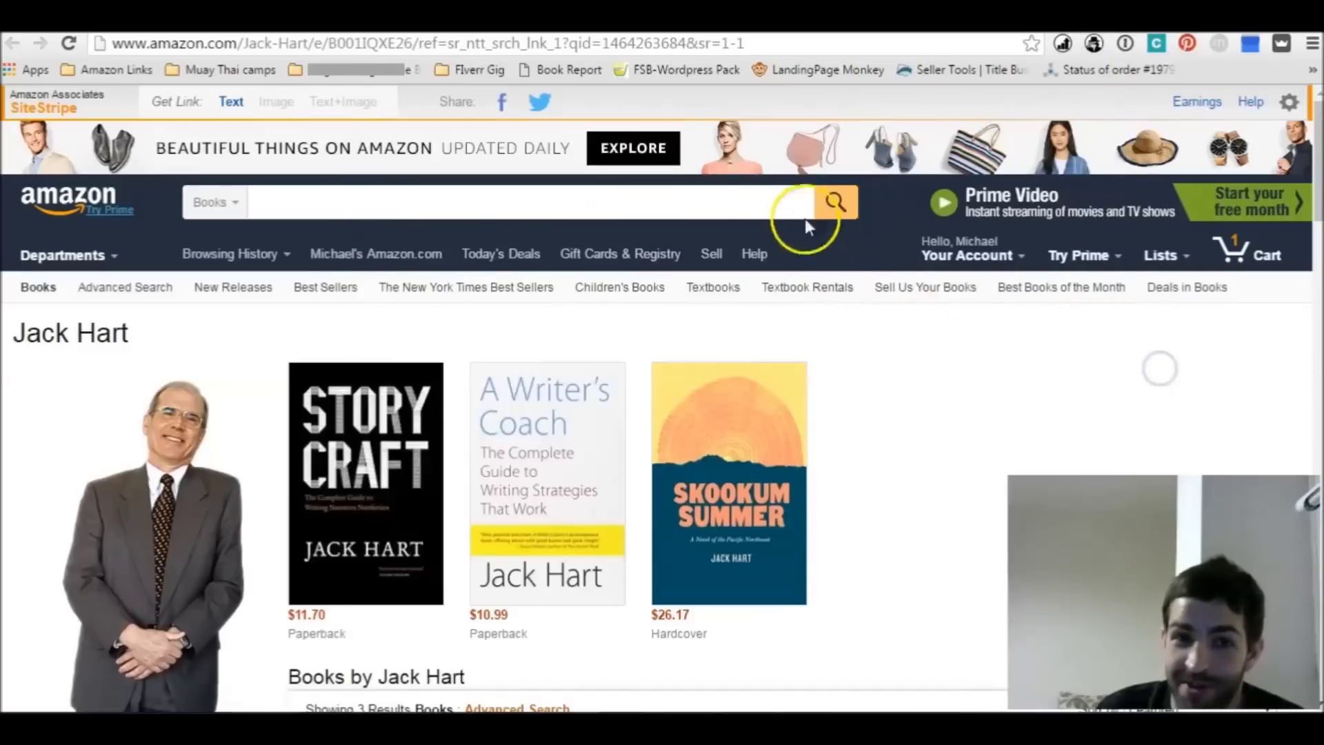
{"action": "key", "text": "alt+Left"}
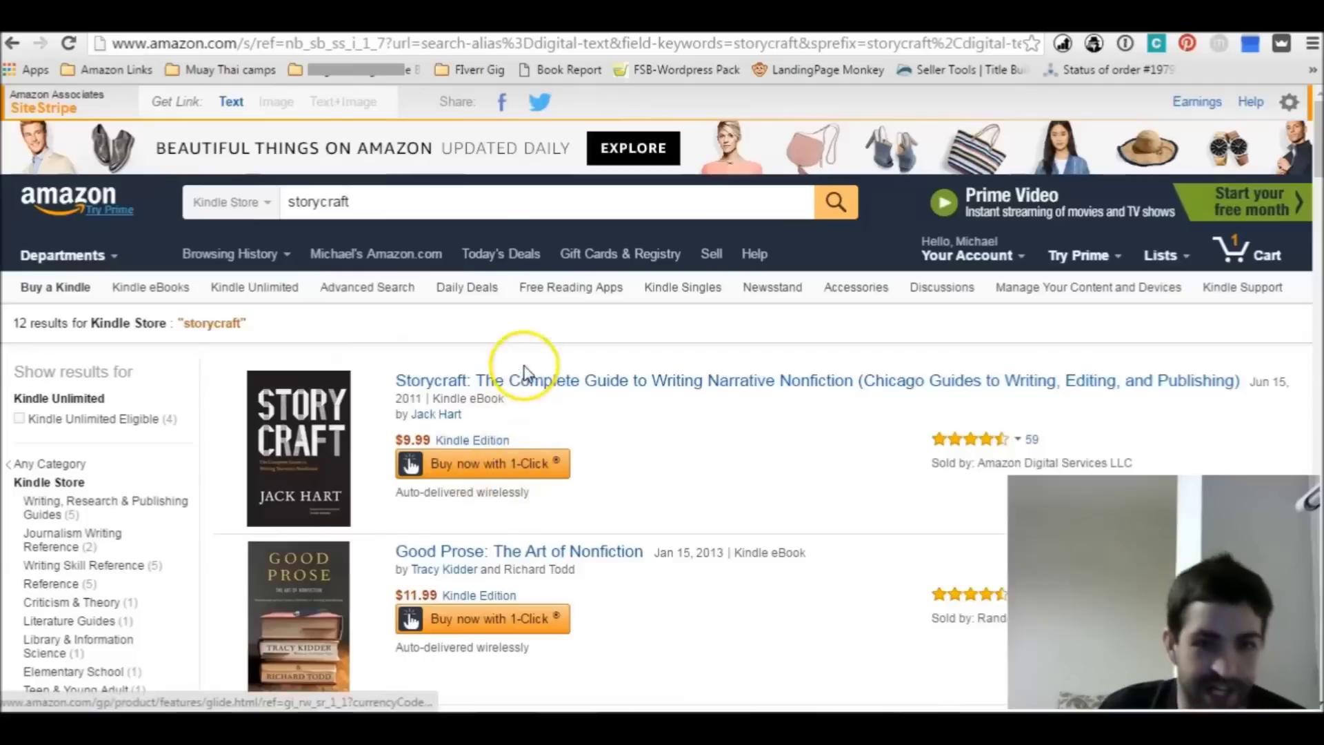
Replace the Kindle Store search term with 'meditation' and run the search
{"action": "left_click", "coordinate": [510, 202]}
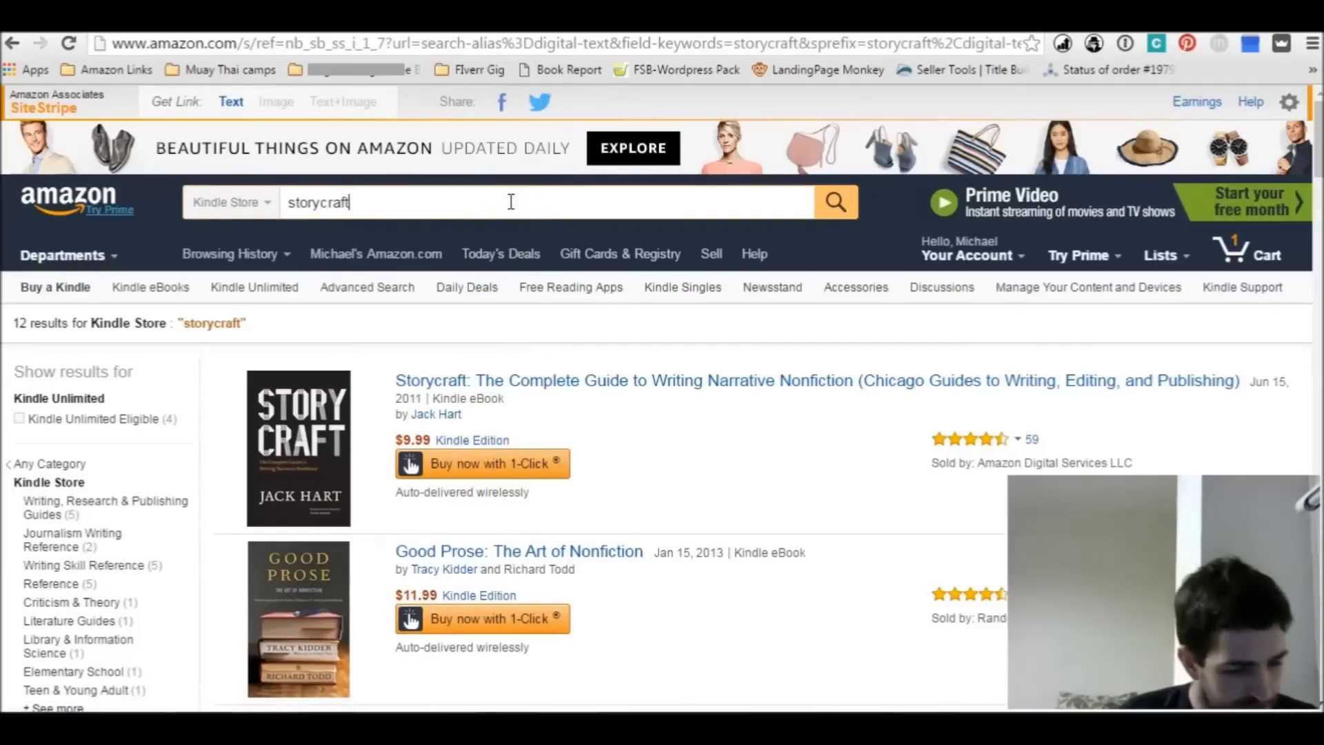
{"action": "key", "text": "ctrl+a"}
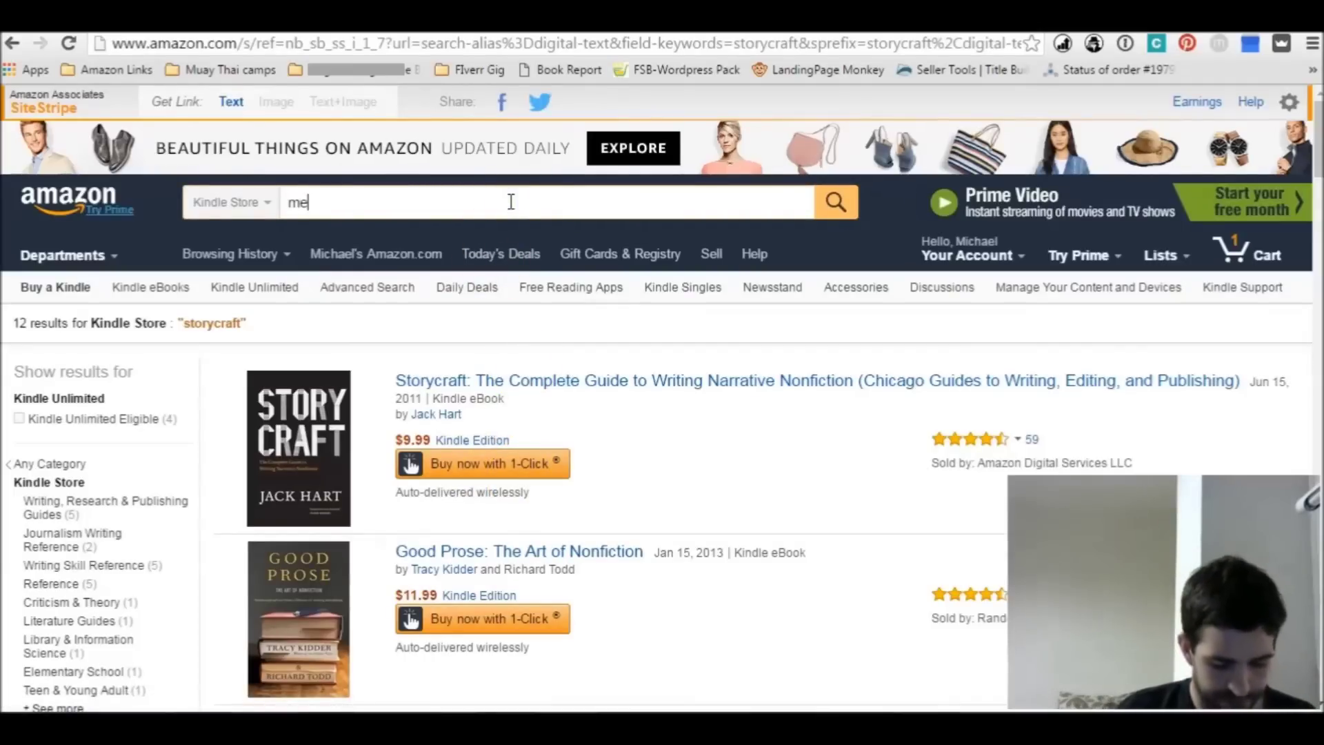
{"action": "type", "text": "ditation"}
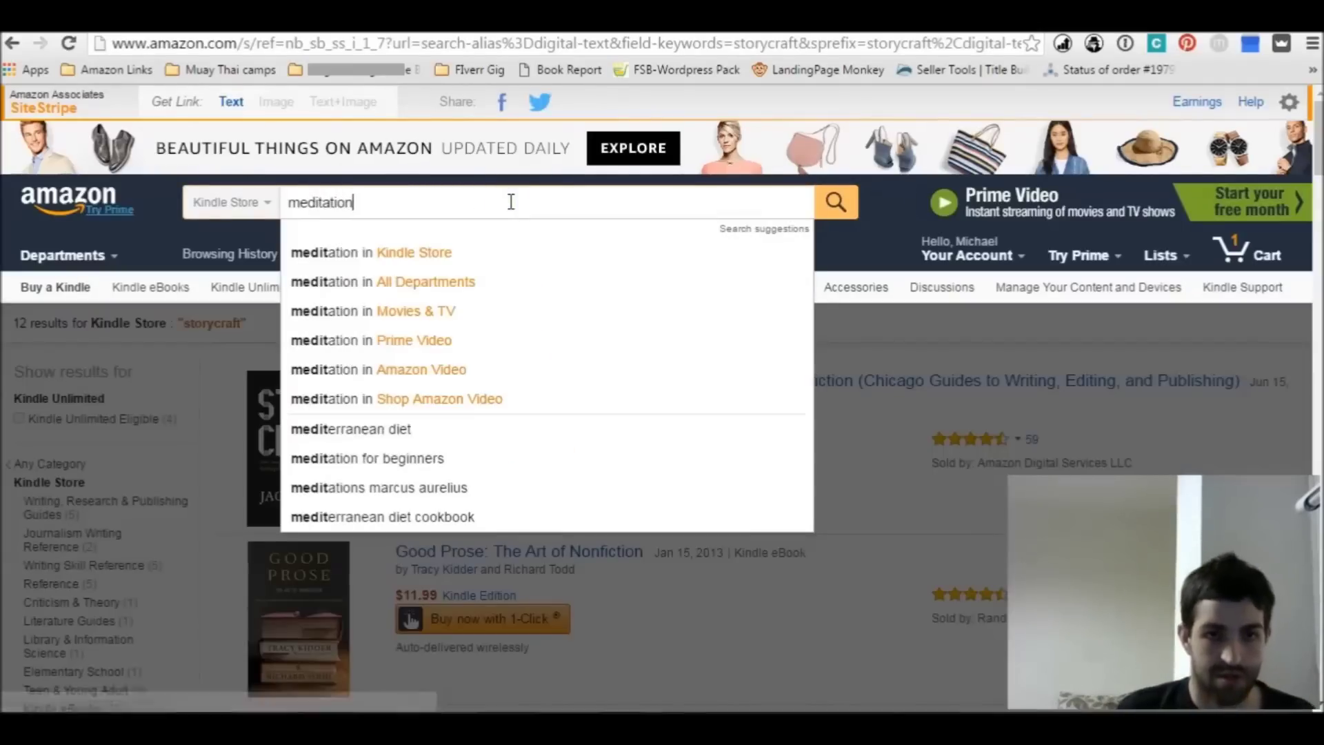
{"action": "key", "text": "Return"}
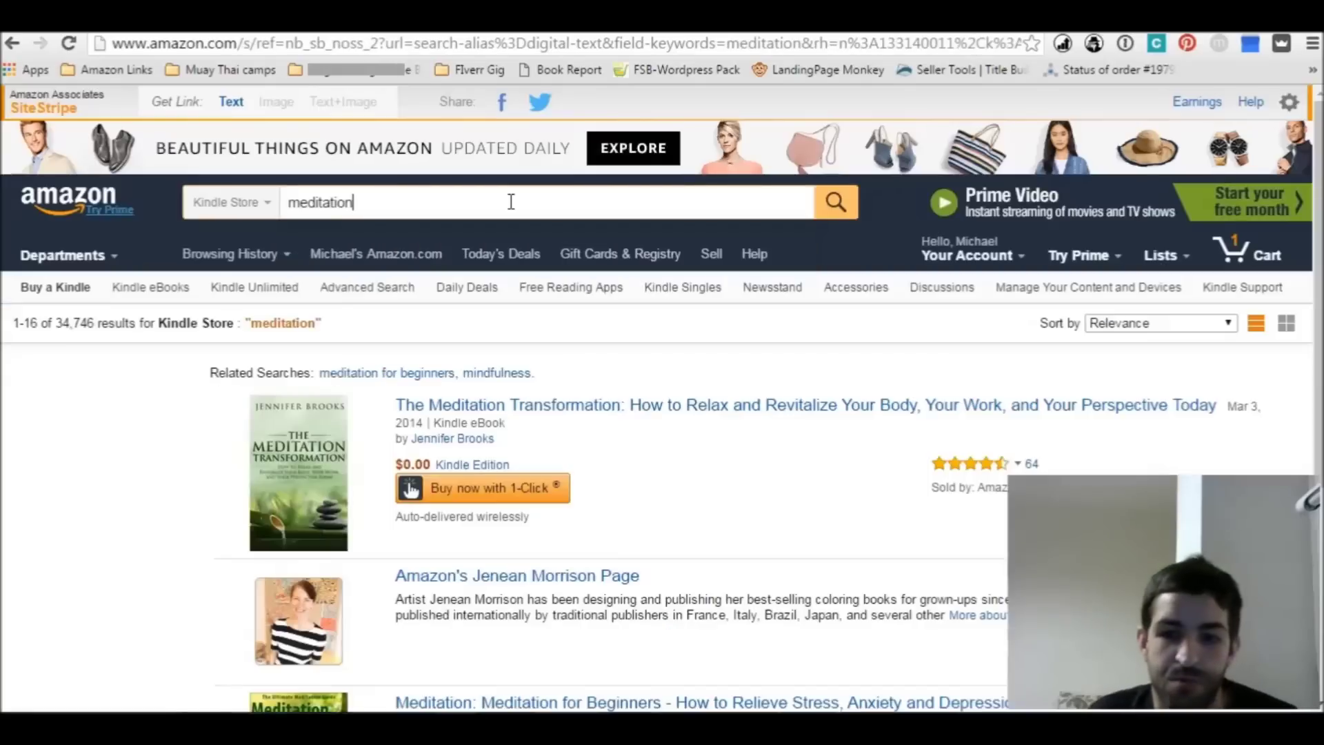
Review KDSPY's meditation keyword analysis ($3.02 average price, $10,018 monthly revenue), then close it
{"action": "left_click", "coordinate": [1101, 58]}
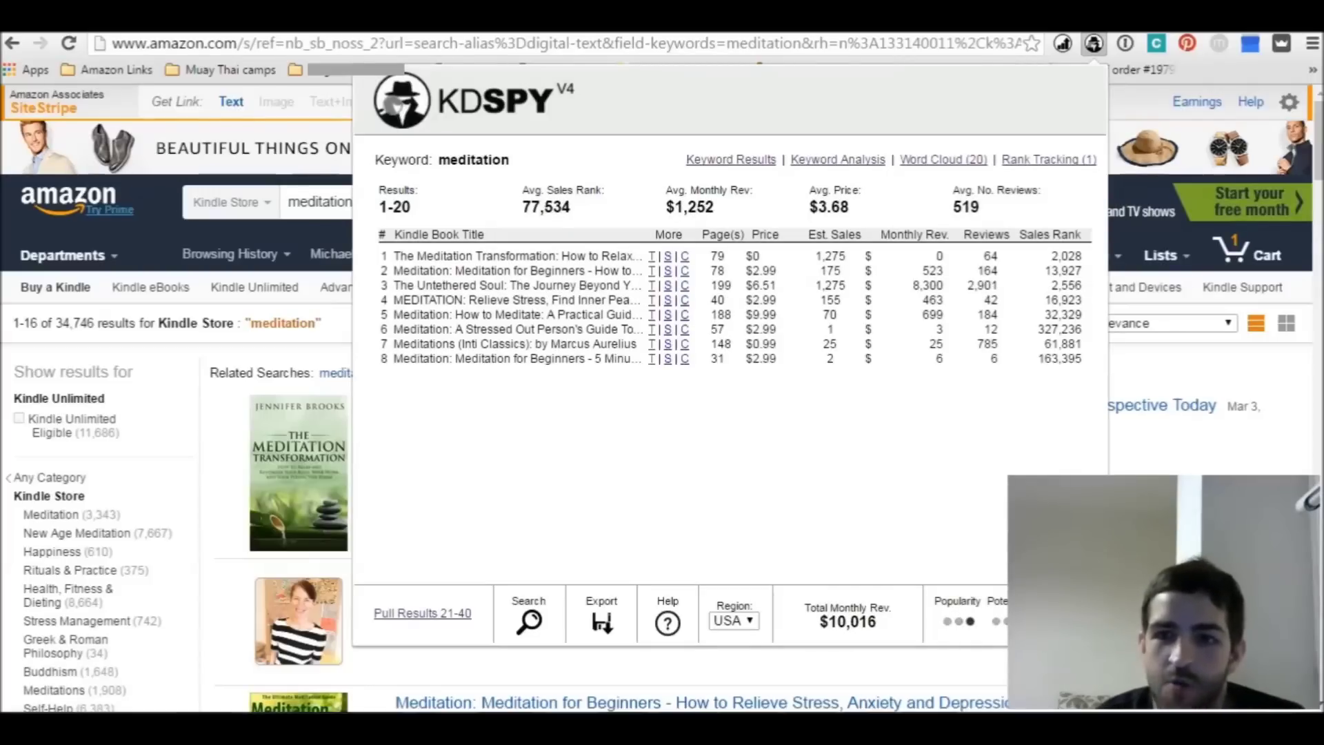
{"action": "left_click", "coordinate": [854, 157]}
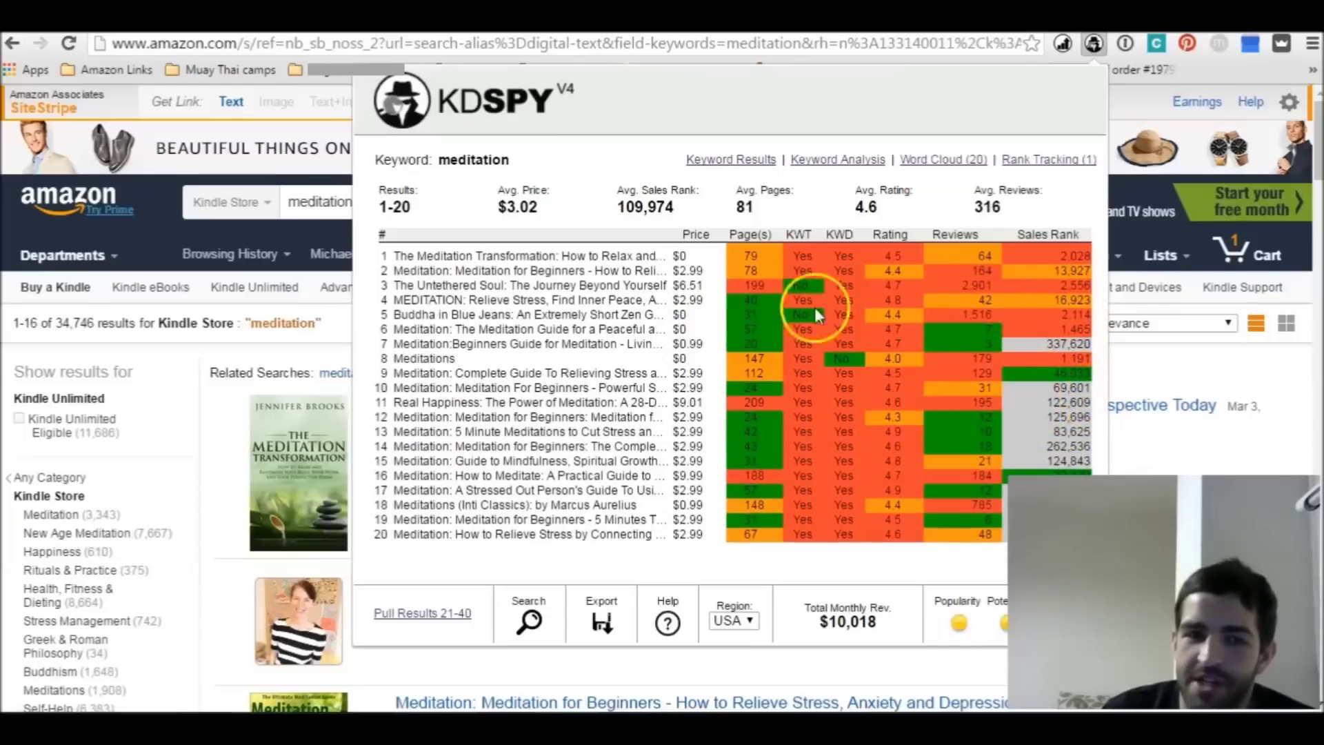
{"action": "left_click", "coordinate": [338, 204]}
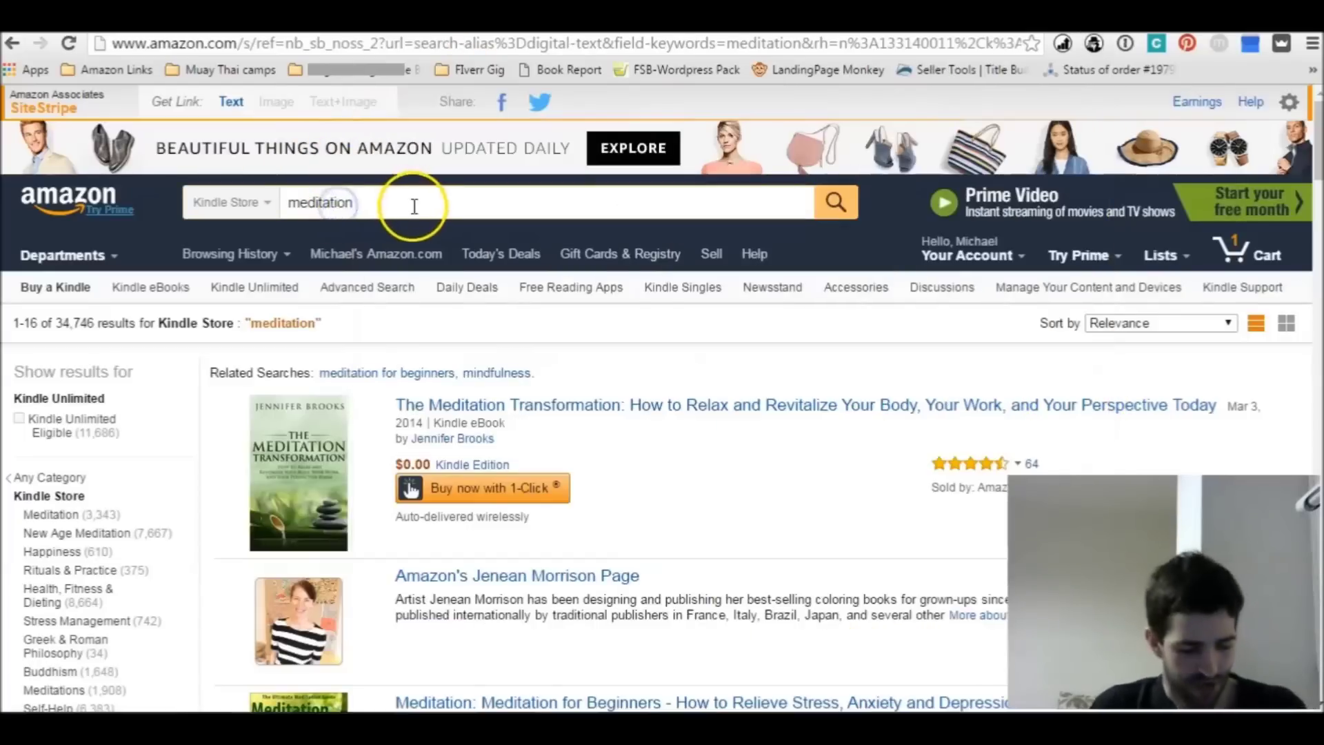
Enter 'meditation' into cell A42 of the Niche Research sheet
{"action": "key", "text": "ctrl+a"}
{"action": "key", "text": "ctrl+Tab"}
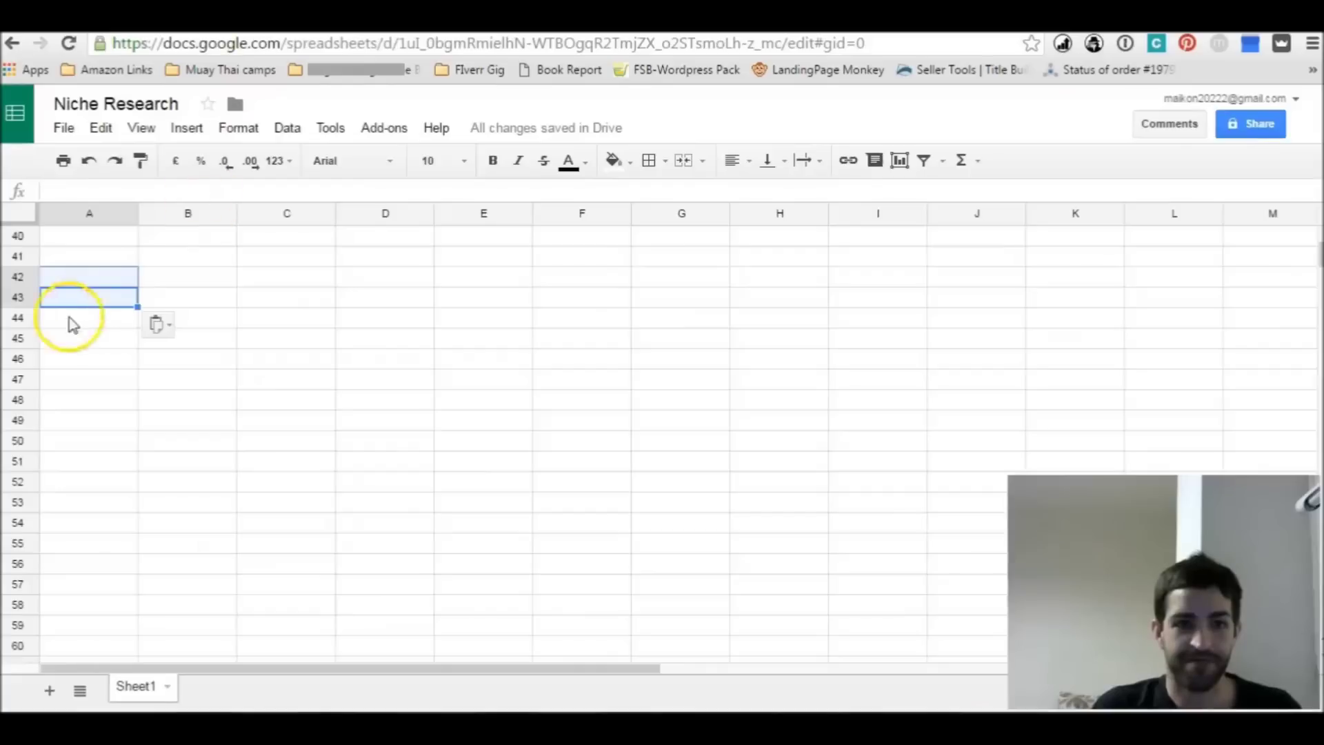
{"action": "left_click", "coordinate": [107, 278]}
{"action": "type", "text": "meditation"}
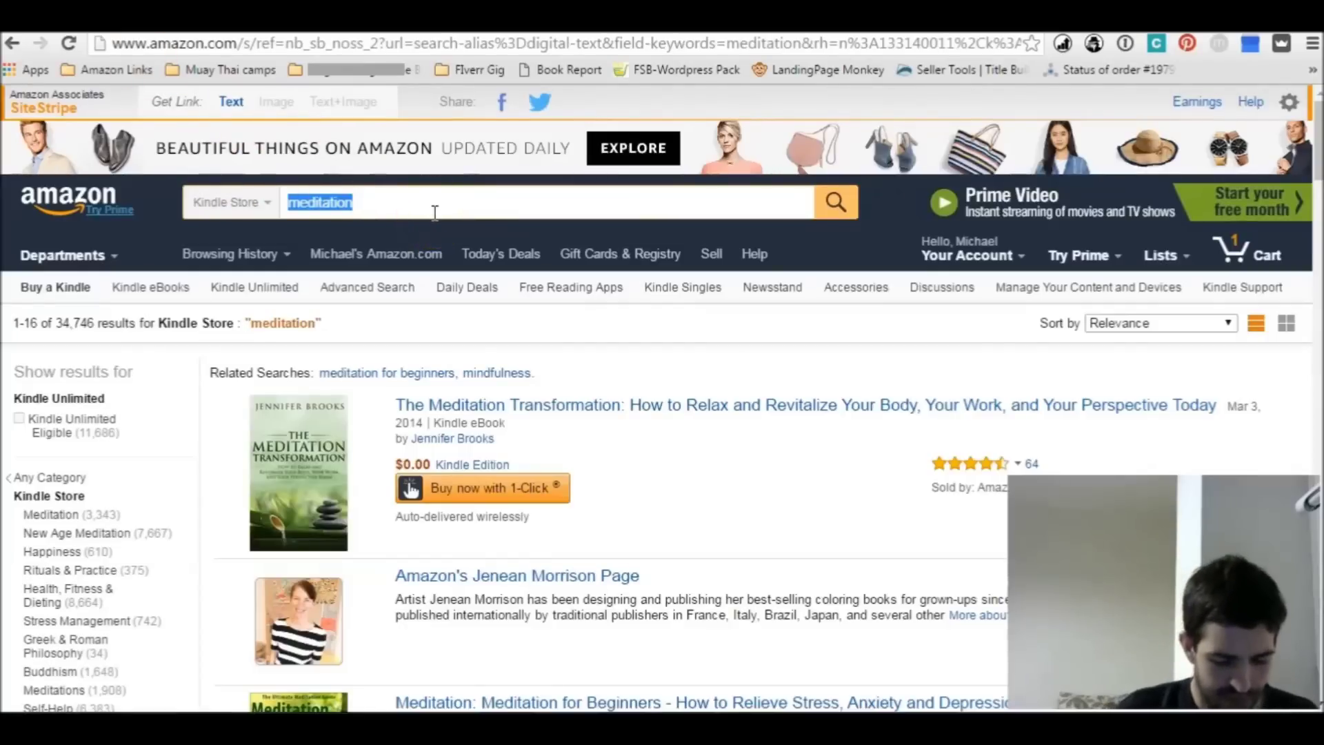
Correct the search to 'imperfection' and review KDSPY's keyword analysis of its 295 results
{"action": "key", "text": "BackSpace"}
{"action": "type", "text": "impe"}
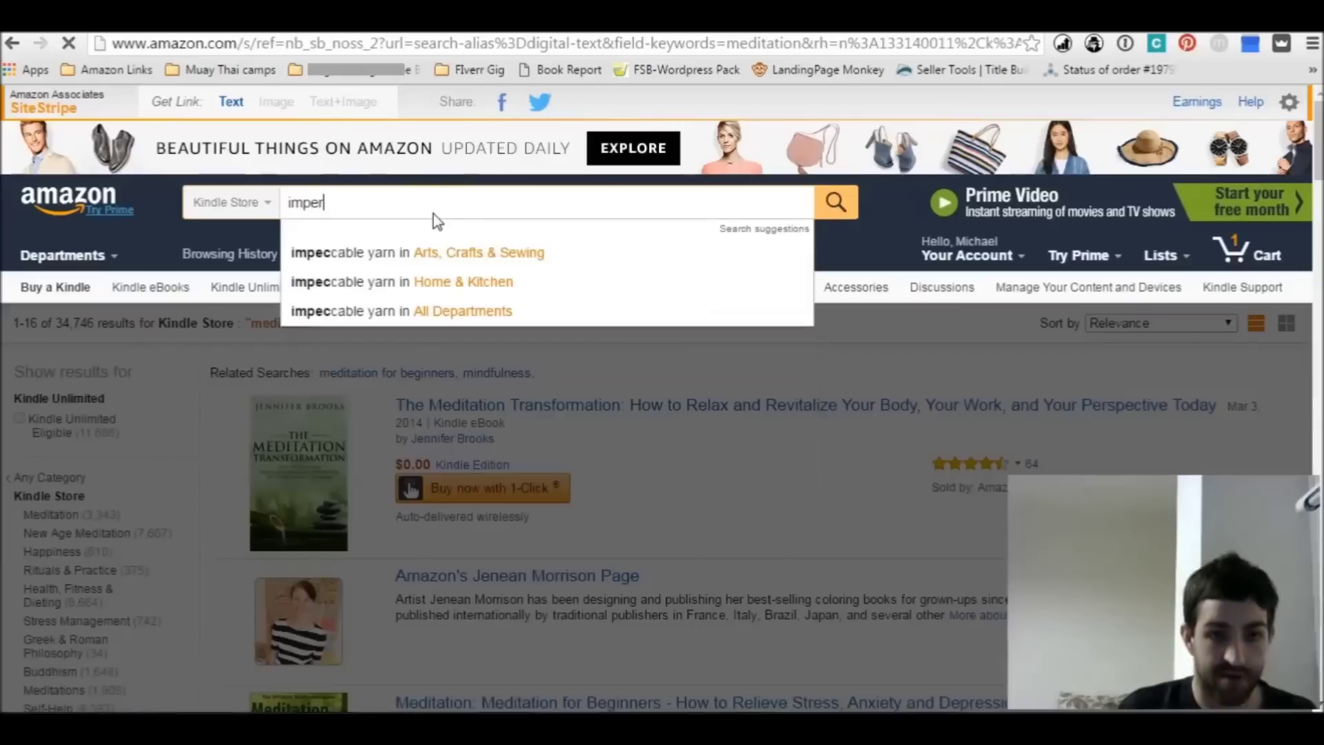
{"action": "type", "text": "rfection"}
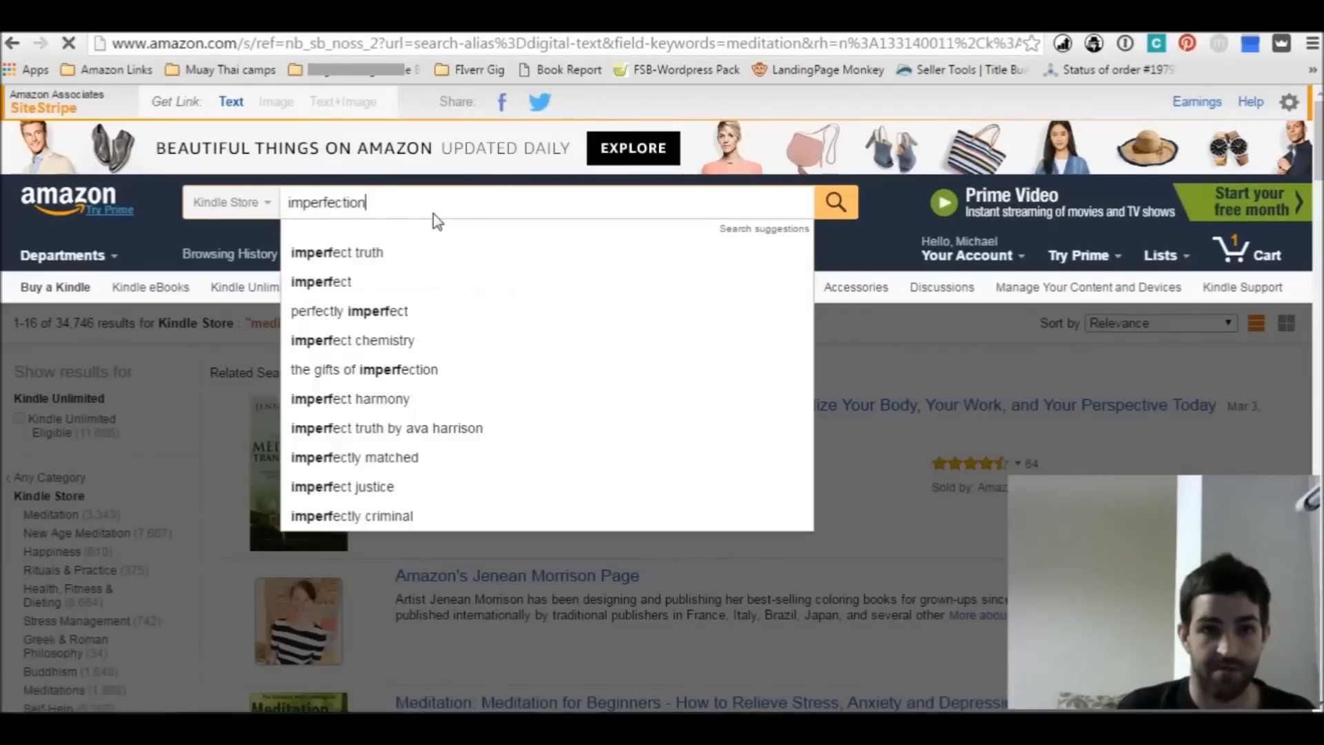
{"action": "key", "text": "Return"}
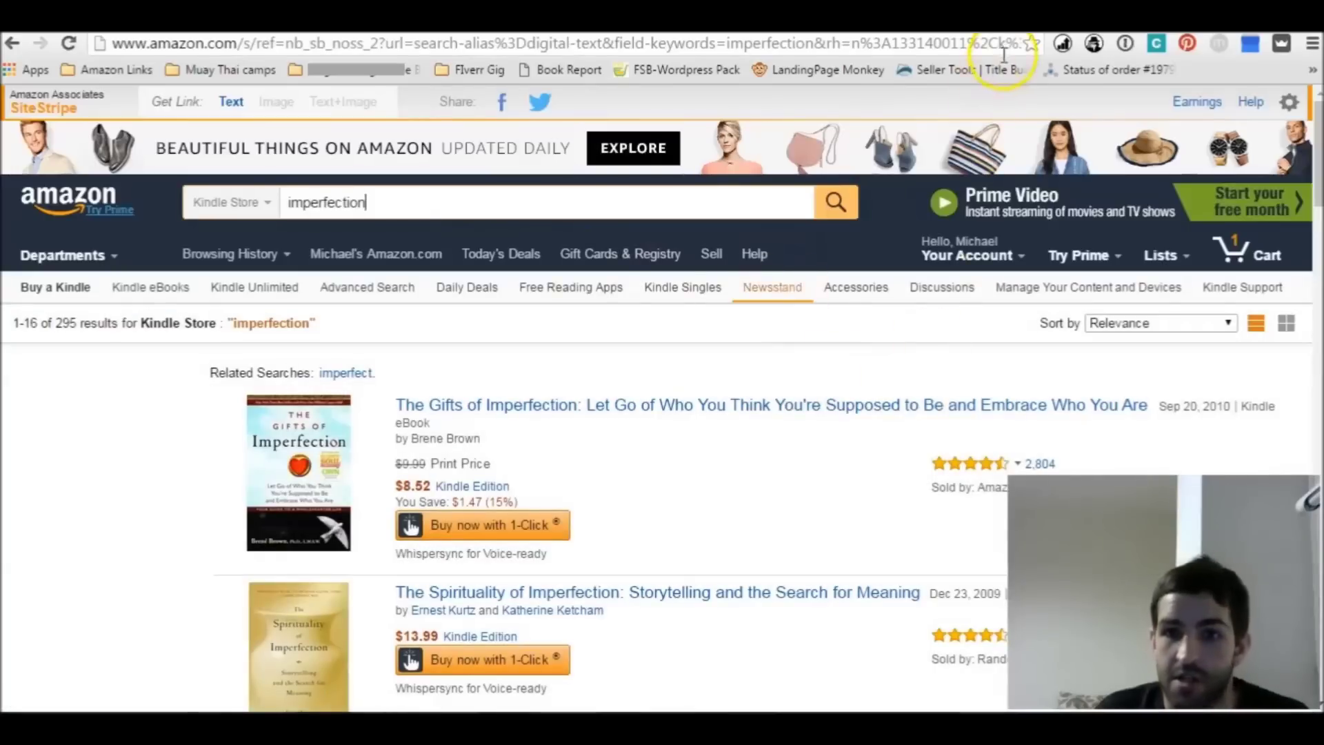
{"action": "left_click", "coordinate": [1095, 48]}
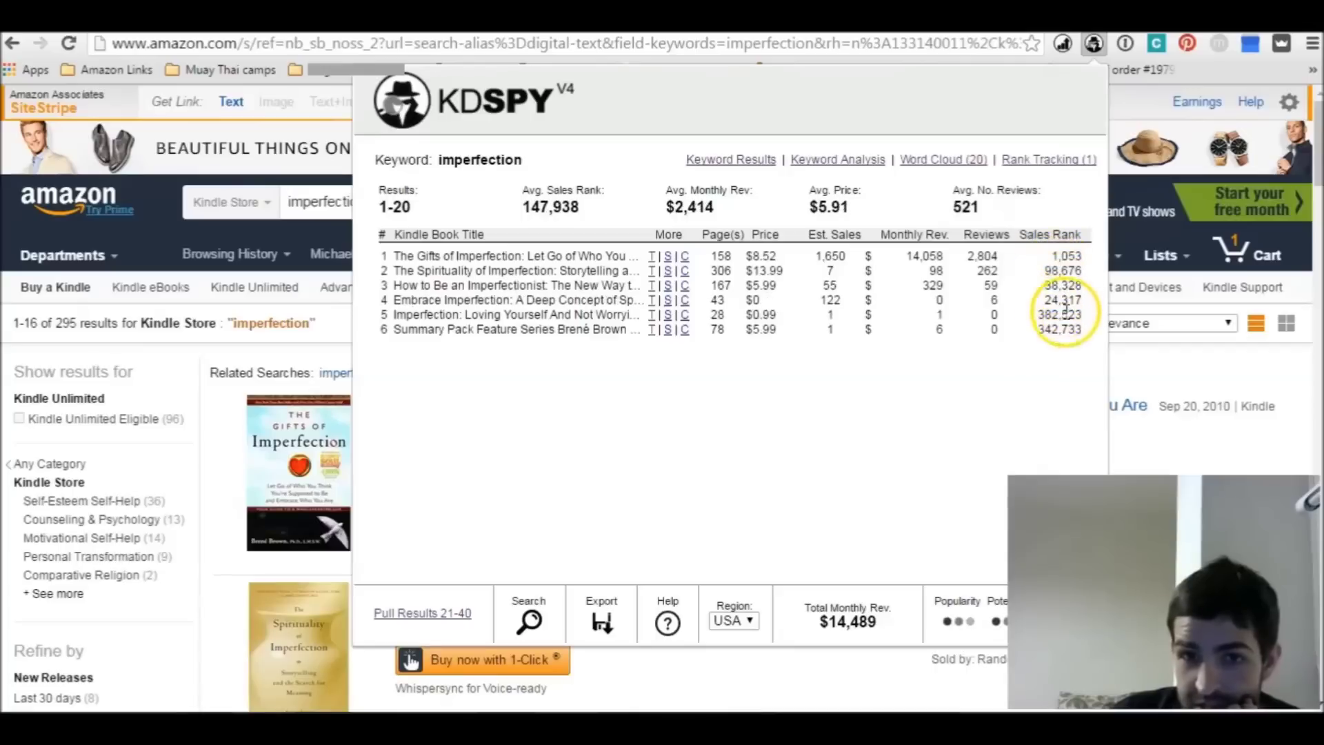
{"action": "left_click", "coordinate": [831, 164]}
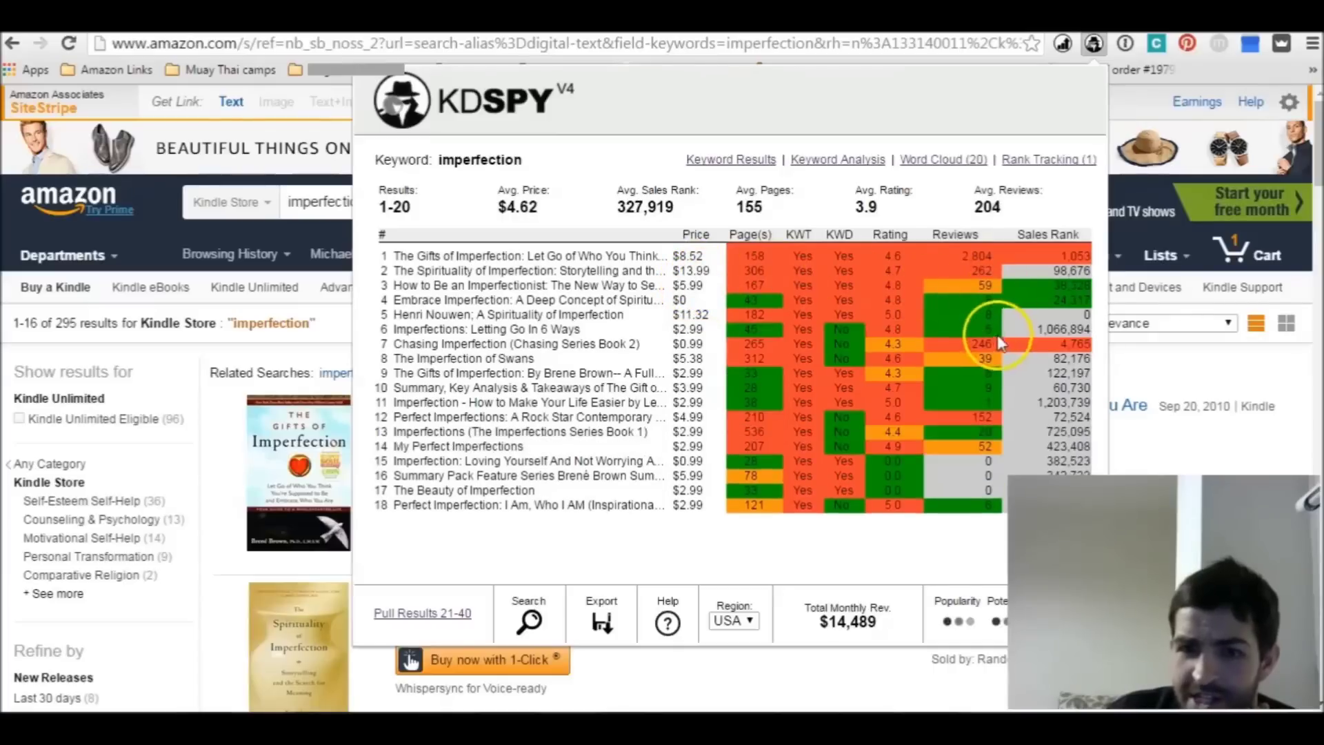
Close KDSPY and paste 'imperfection' into cell A43 of Niche Research, then return to Amazon
{"action": "left_click", "coordinate": [334, 201]}
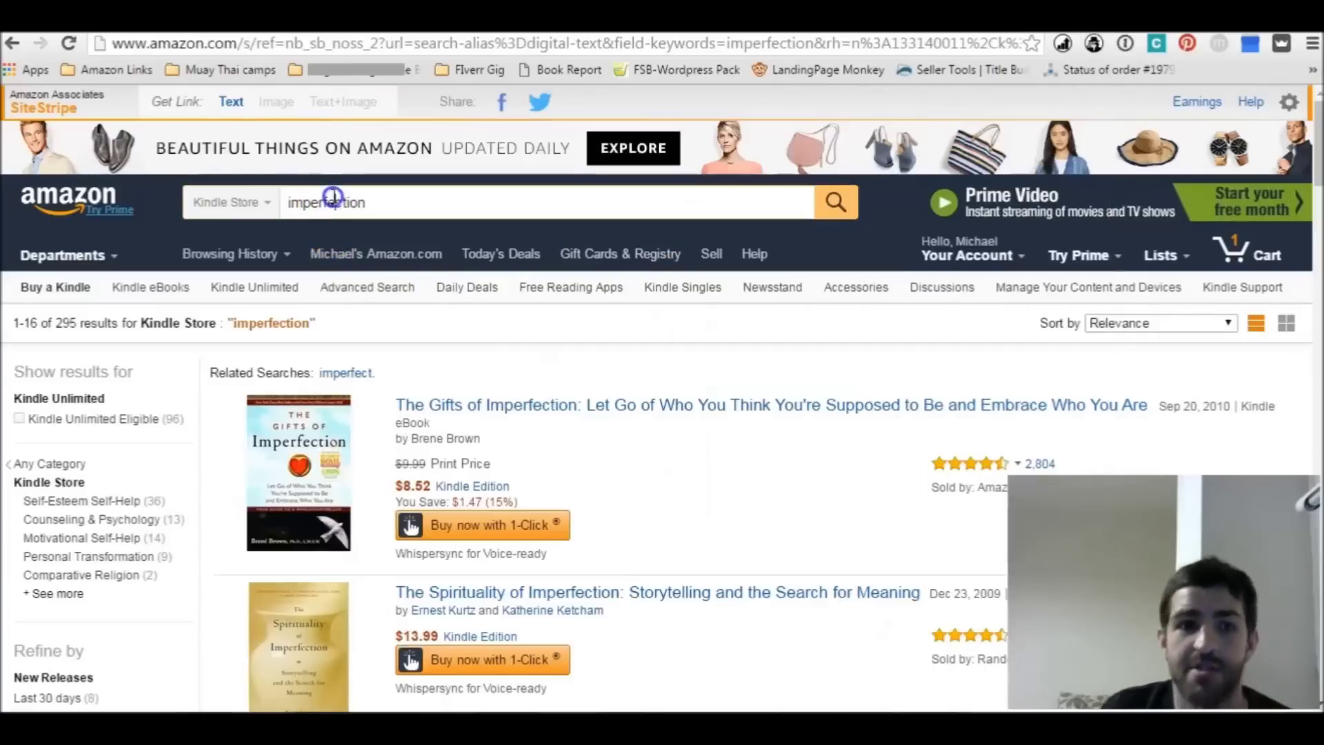
{"action": "double_click", "coordinate": [334, 201]}
{"action": "key", "text": "ctrl+c"}
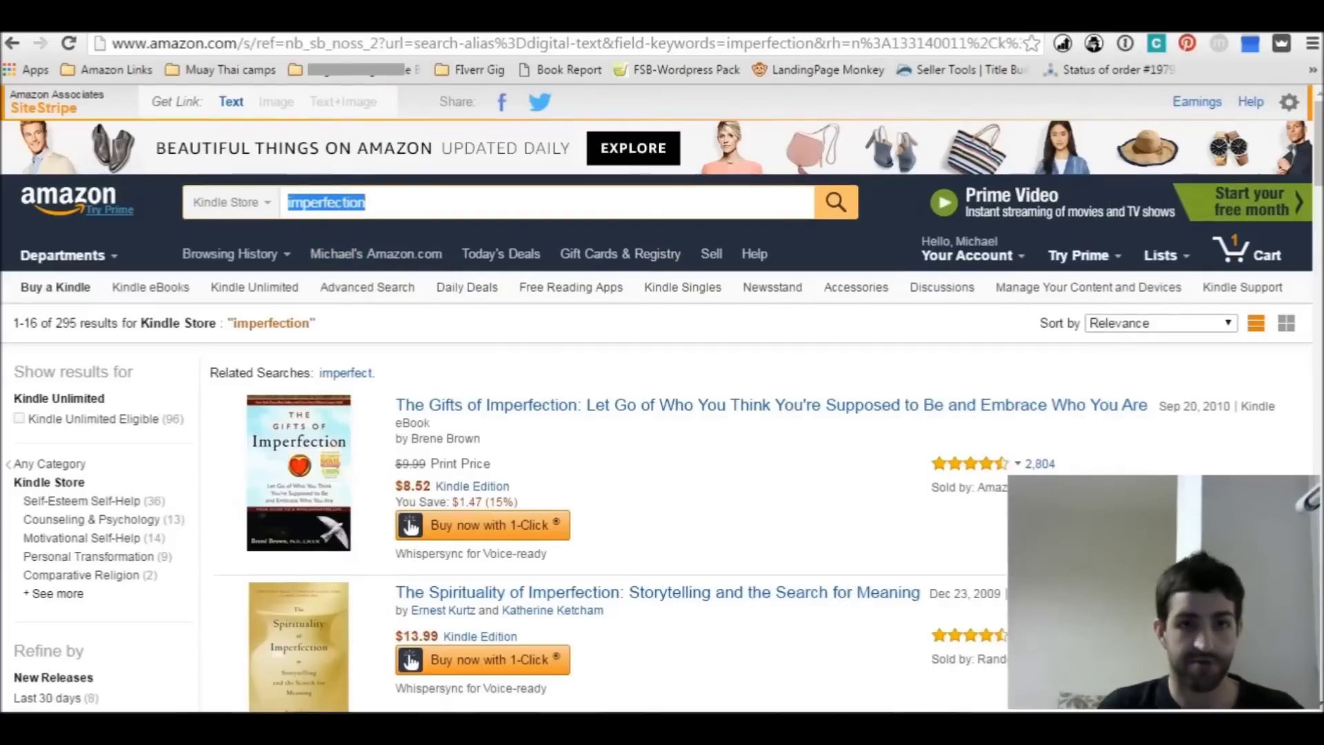
{"action": "key", "text": "ctrl+Tab"}
{"action": "left_click", "coordinate": [227, 201]}
{"action": "left_click", "coordinate": [97, 298]}
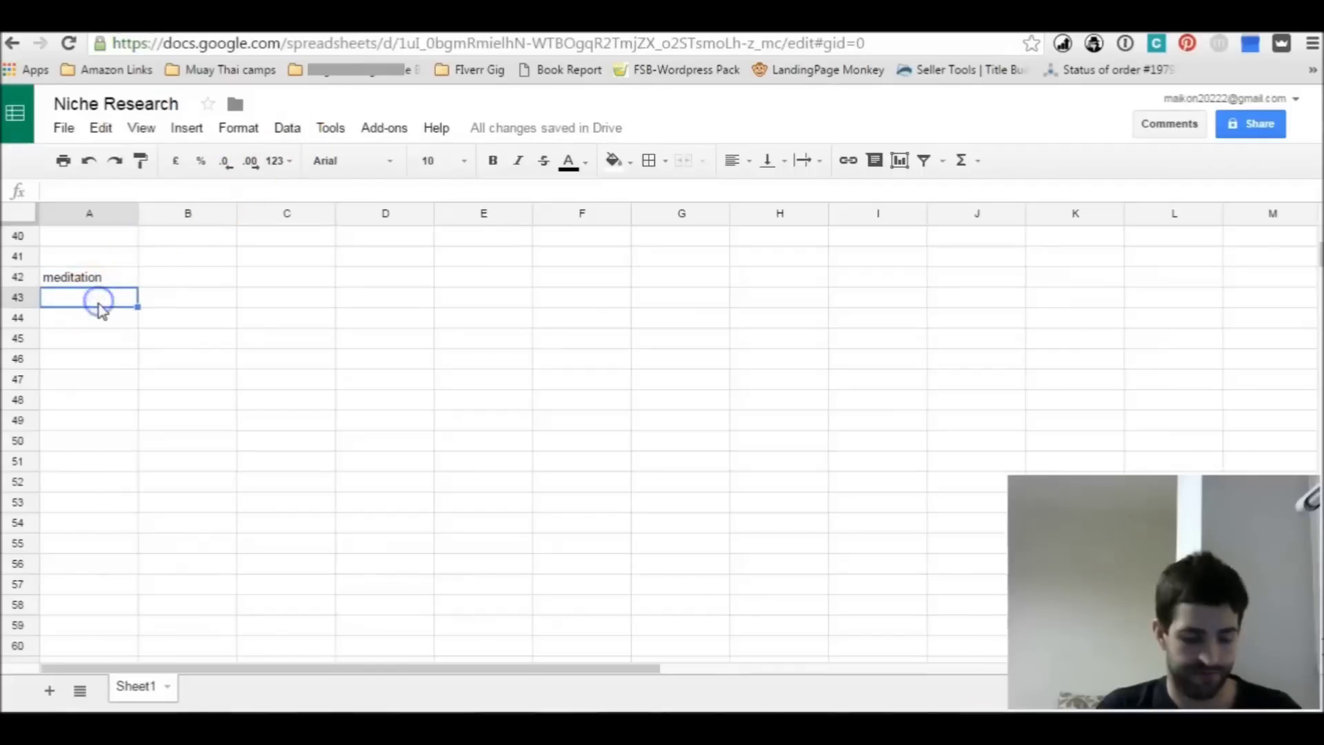
{"action": "key", "text": "ctrl+v"}
{"action": "key", "text": "ctrl+Tab"}
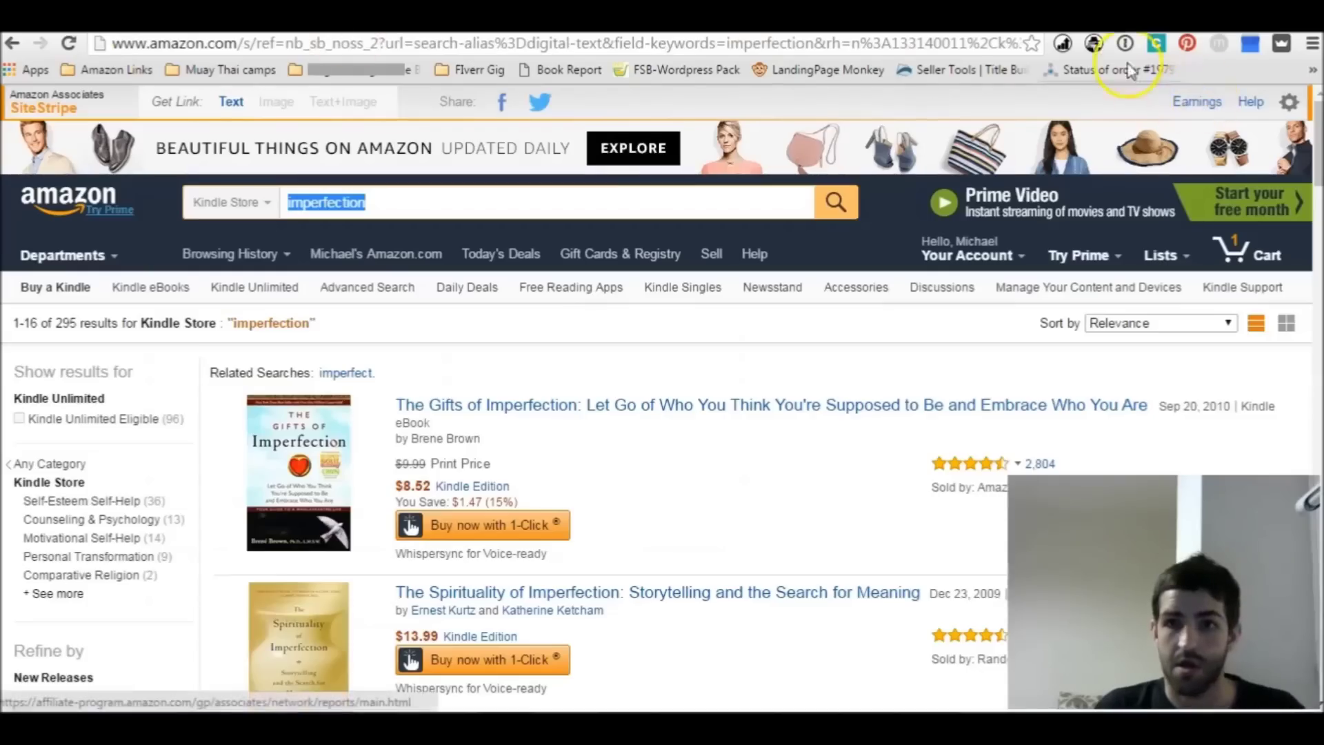
Recheck KDSPY's imperfection analysis, now 20 books and $15,537 monthly revenue, then close it
{"action": "left_click", "coordinate": [1095, 46]}
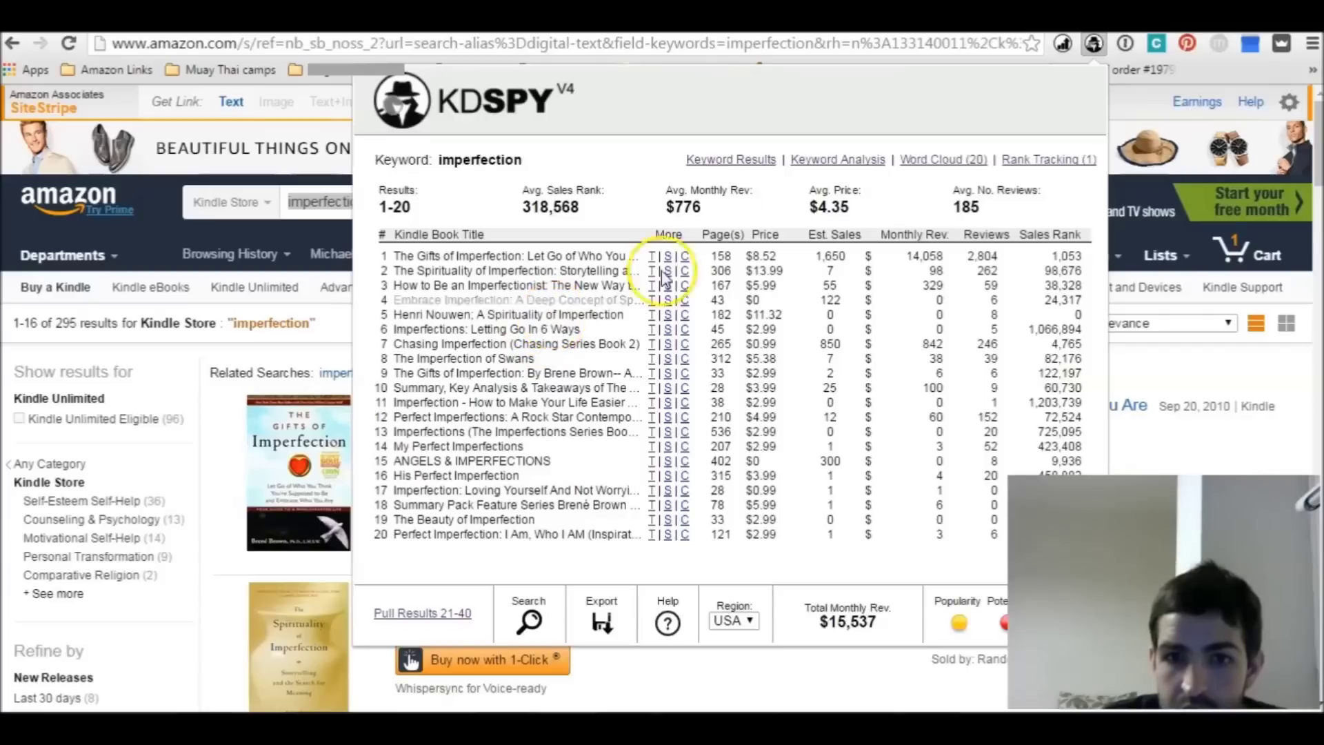
{"action": "left_click", "coordinate": [823, 159]}
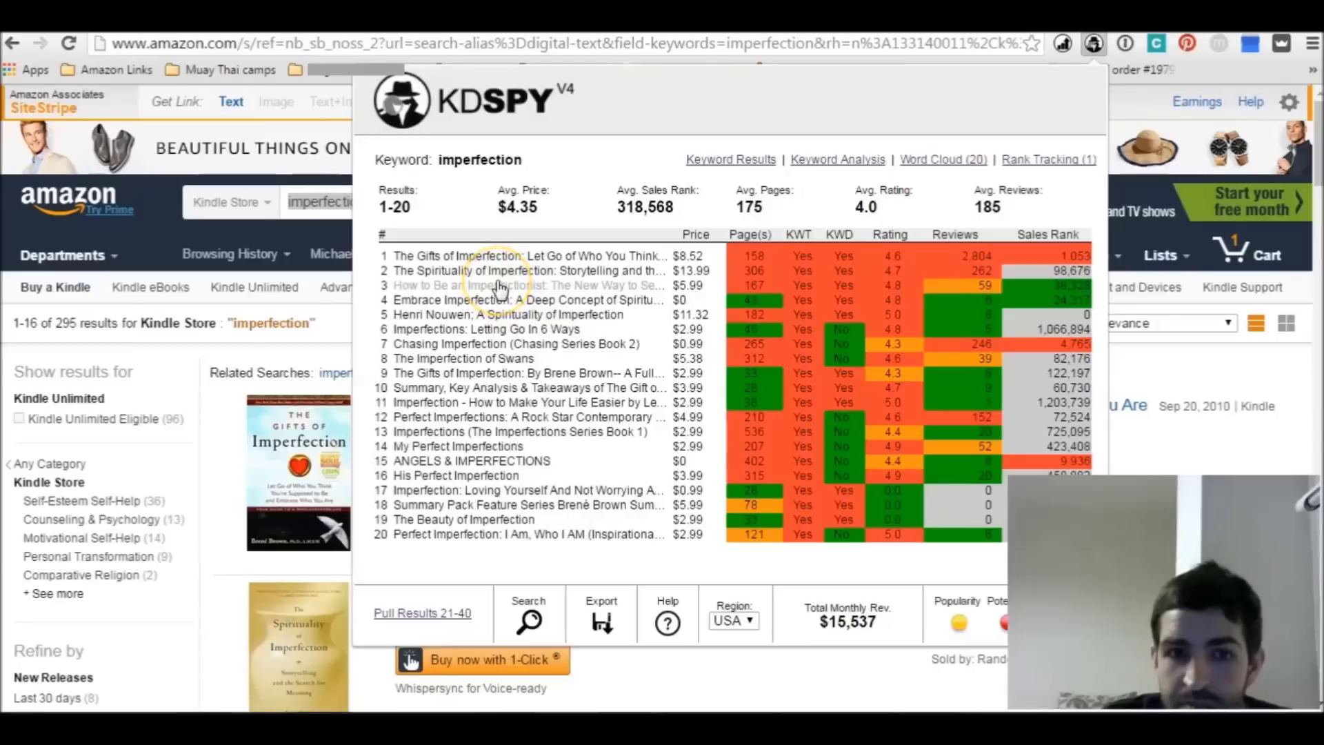
{"action": "left_click", "coordinate": [317, 214]}
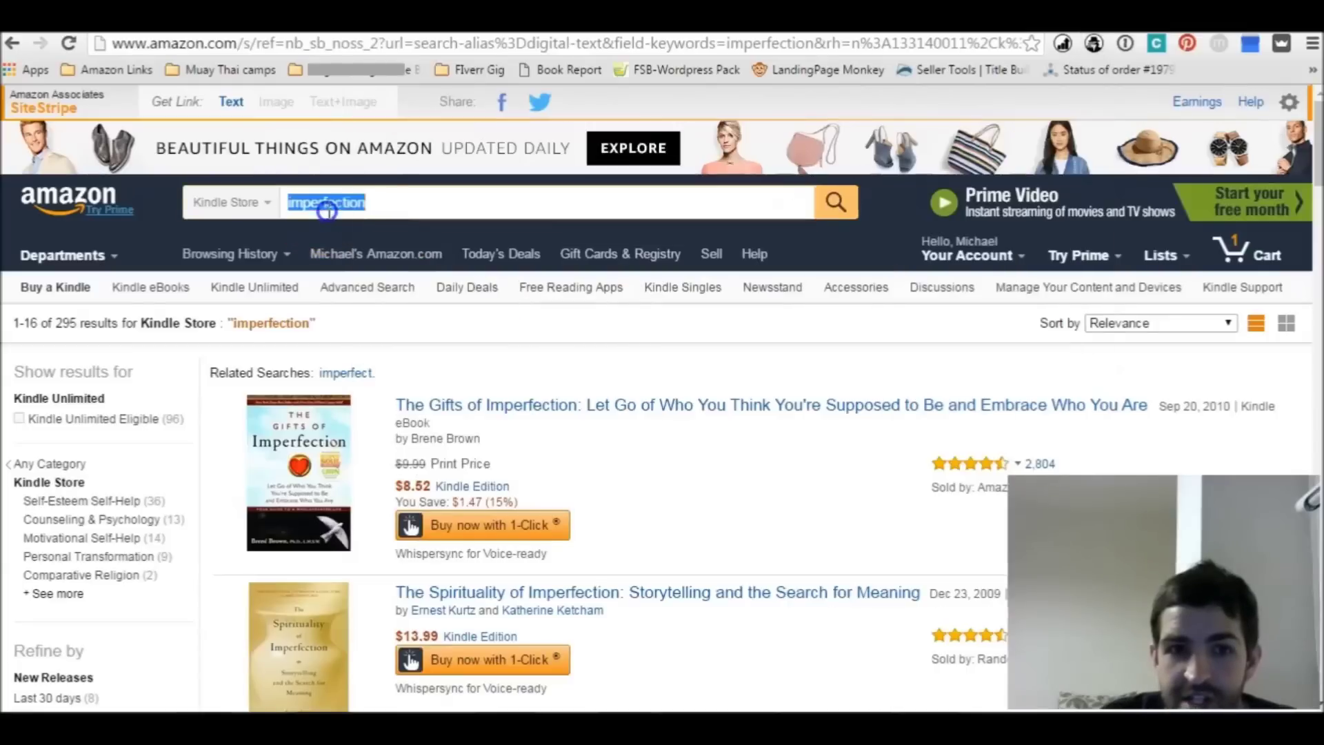
{"action": "left_click", "coordinate": [378, 204]}
Search the Kindle Store for 'imperfectionist' and open KDSPY on its 7 results
{"action": "key", "text": "BackSpace"}
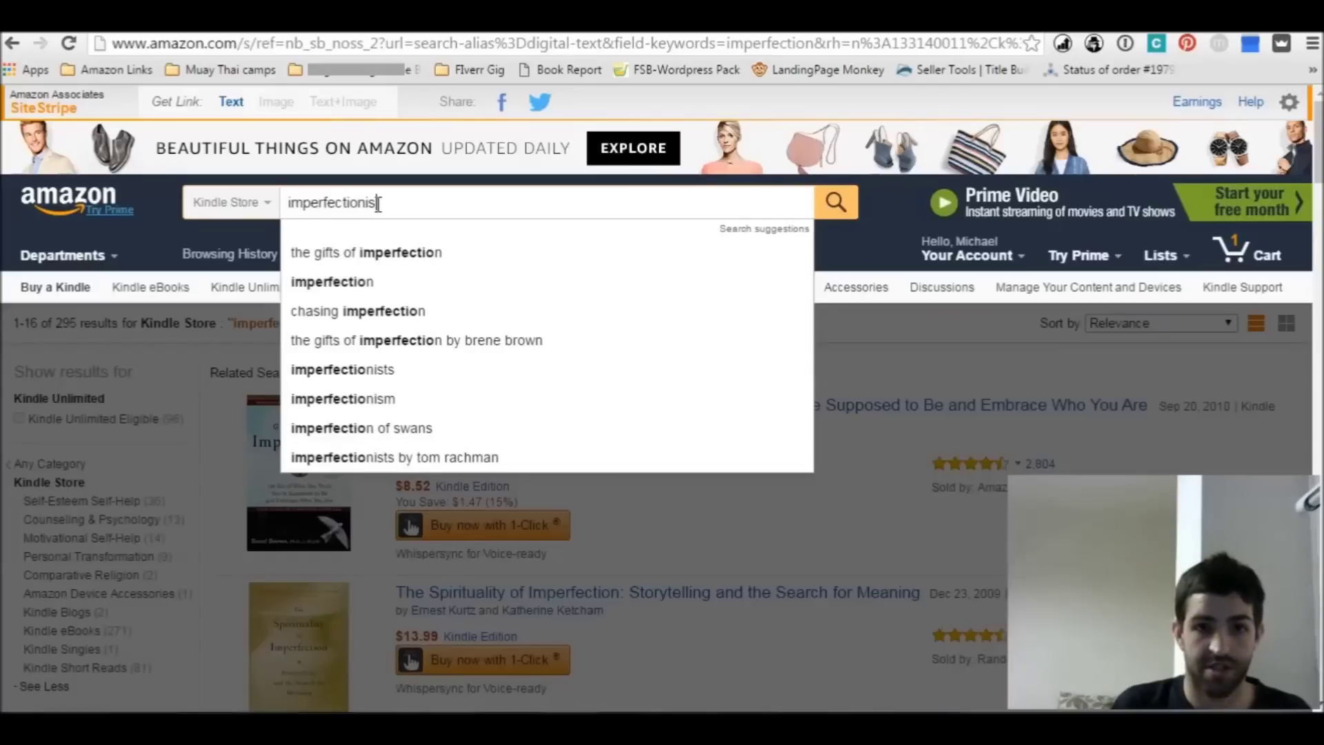
{"action": "type", "text": "s"}
{"action": "key", "text": "Down"}
{"action": "key", "text": "Return"}
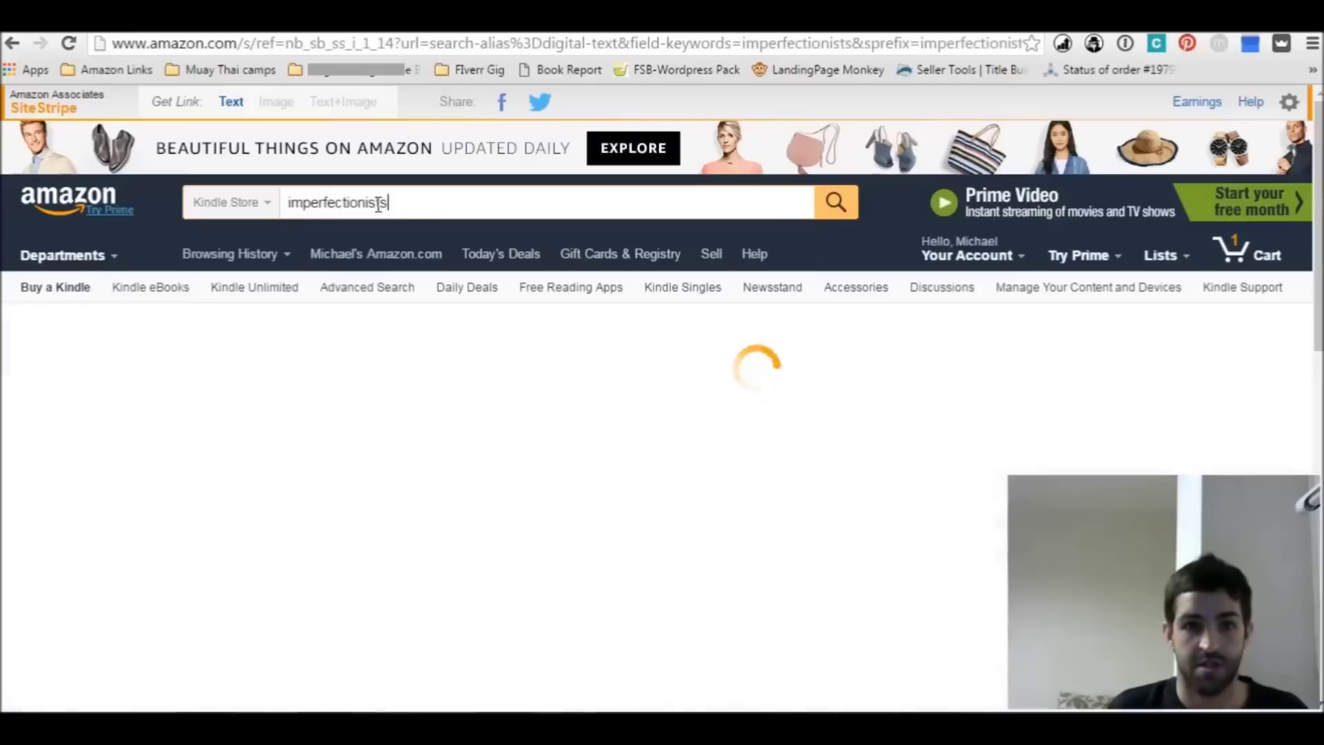
{"action": "key", "text": "BackSpace"}
{"action": "key", "text": "Return"}
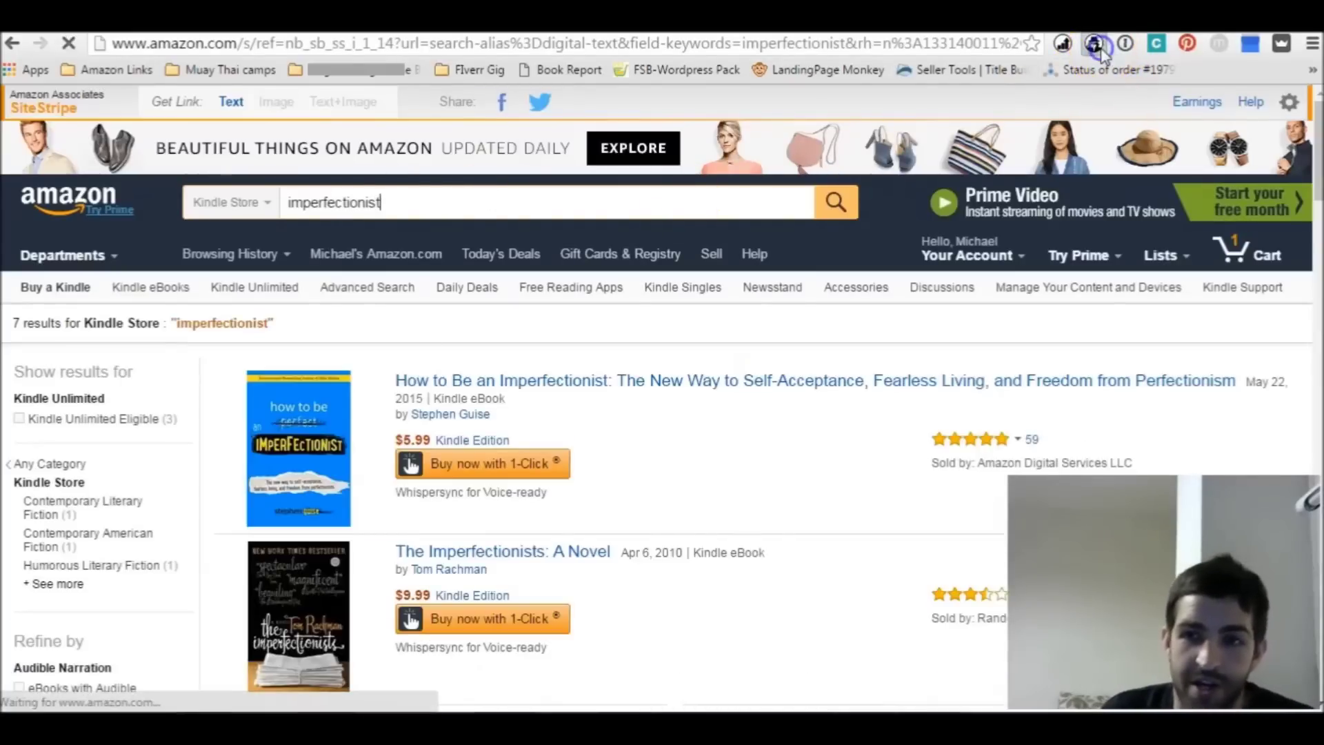
{"action": "left_click", "coordinate": [1095, 45]}
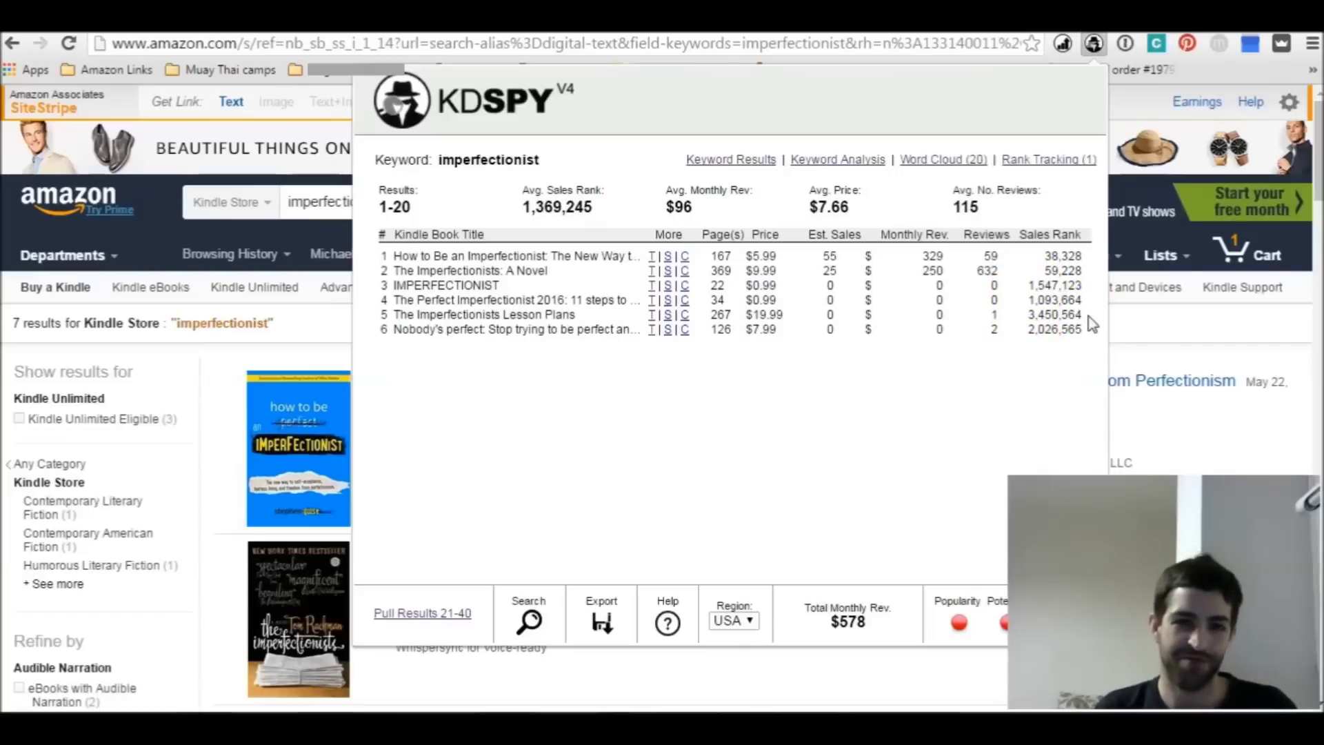
{"action": "key", "text": "Escape"}
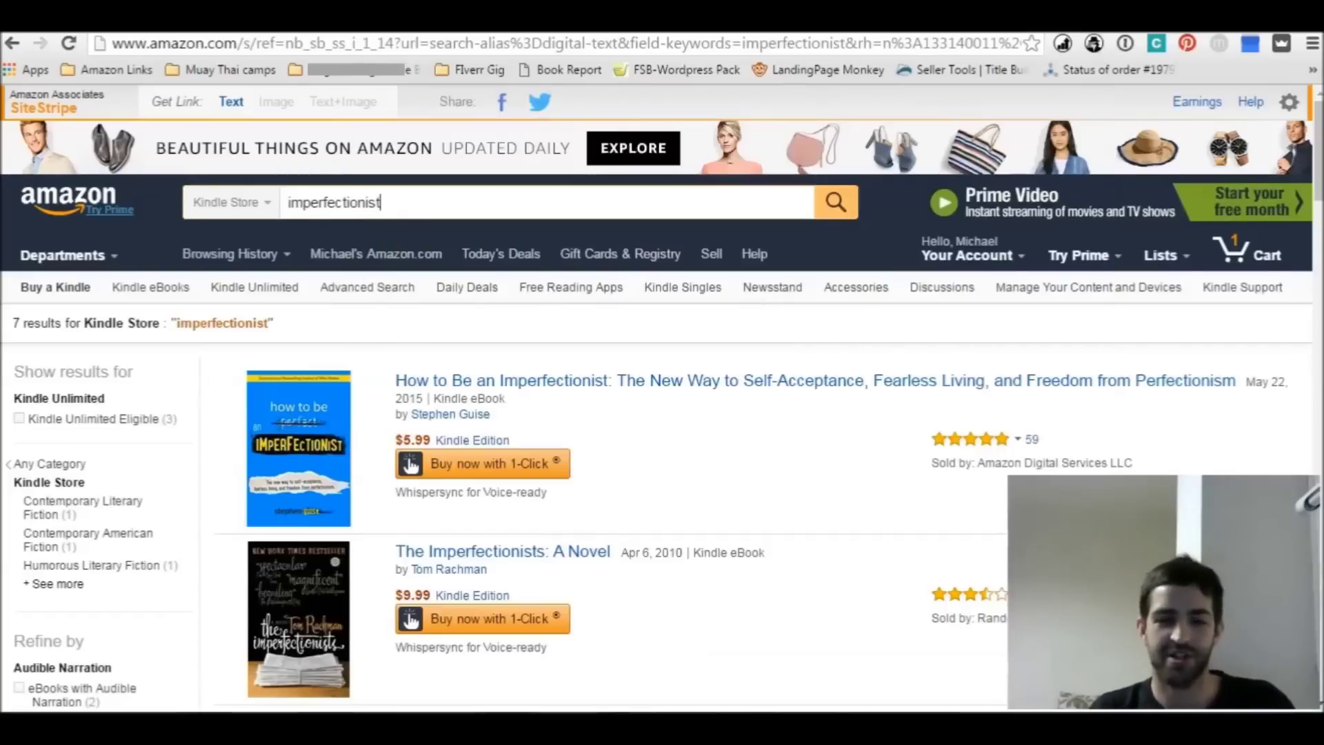
{"action": "scroll", "coordinate": [710, 414], "scroll_direction": "down", "scroll_amount": 3}
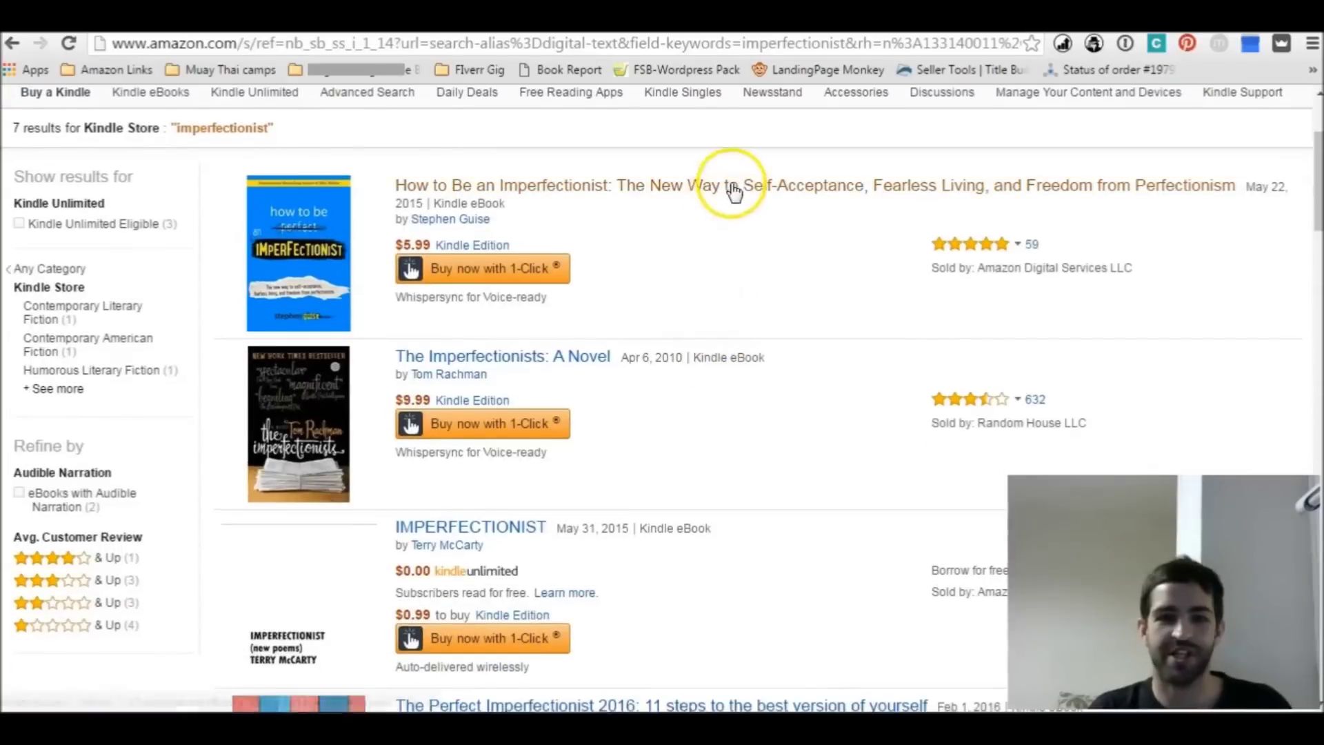
{"action": "scroll", "coordinate": [496, 552], "scroll_direction": "down", "scroll_amount": 4}
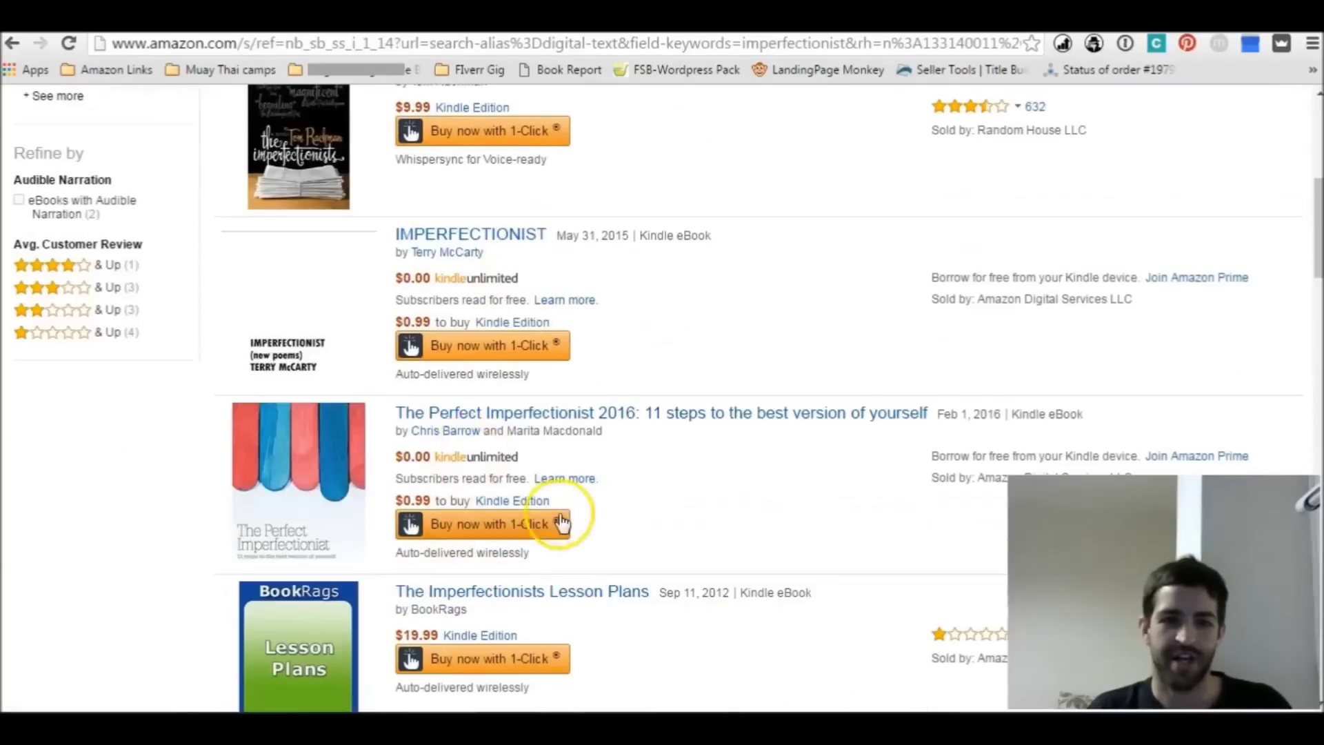
{"action": "scroll", "coordinate": [656, 532], "scroll_direction": "up", "scroll_amount": 3}
{"action": "scroll", "coordinate": [656, 536], "scroll_direction": "up", "scroll_amount": 4}
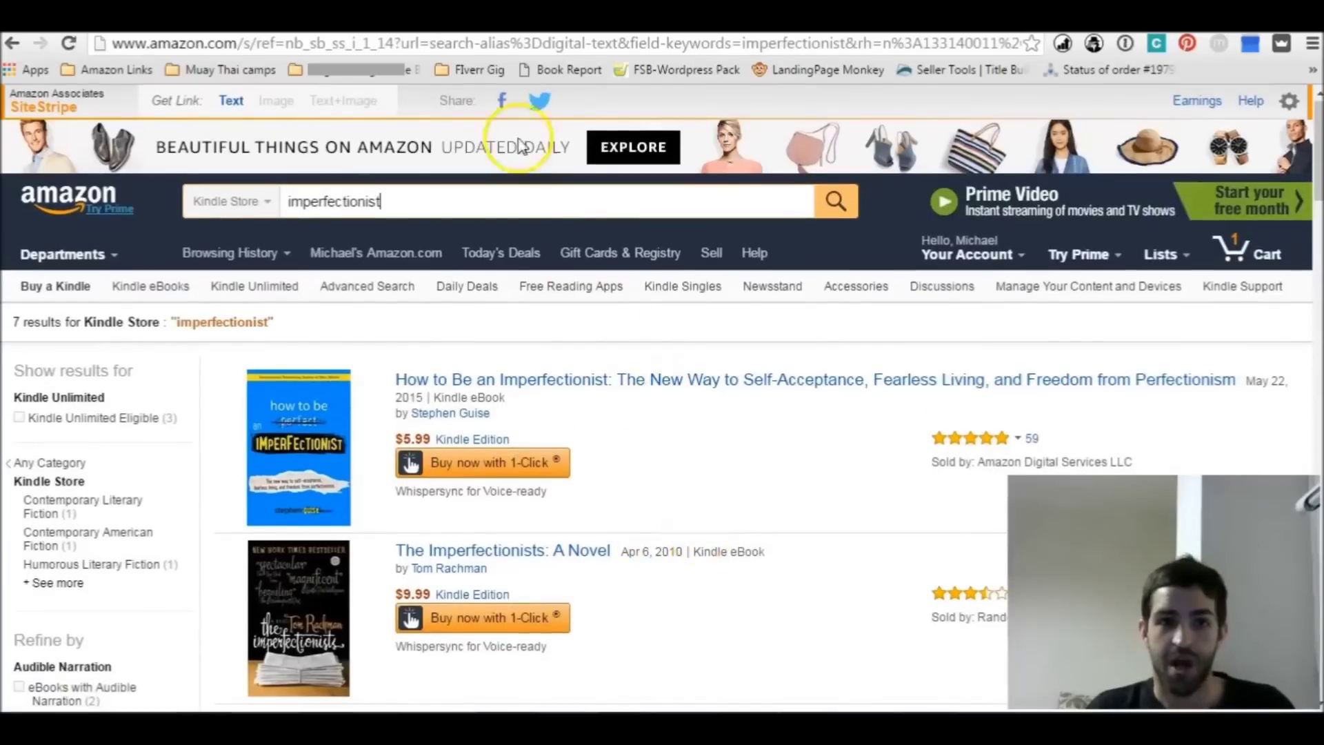
{"action": "left_click", "coordinate": [493, 21]}
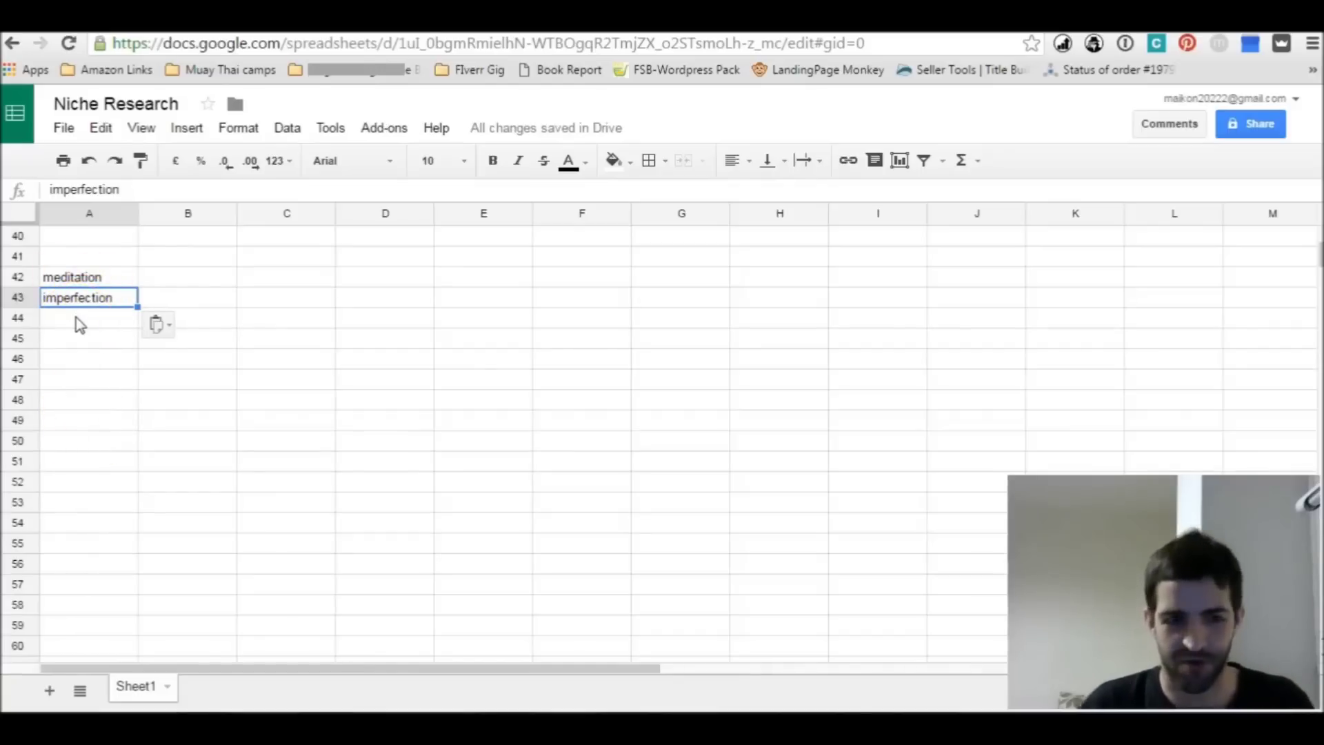
{"action": "key", "text": "ctrl+Tab"}
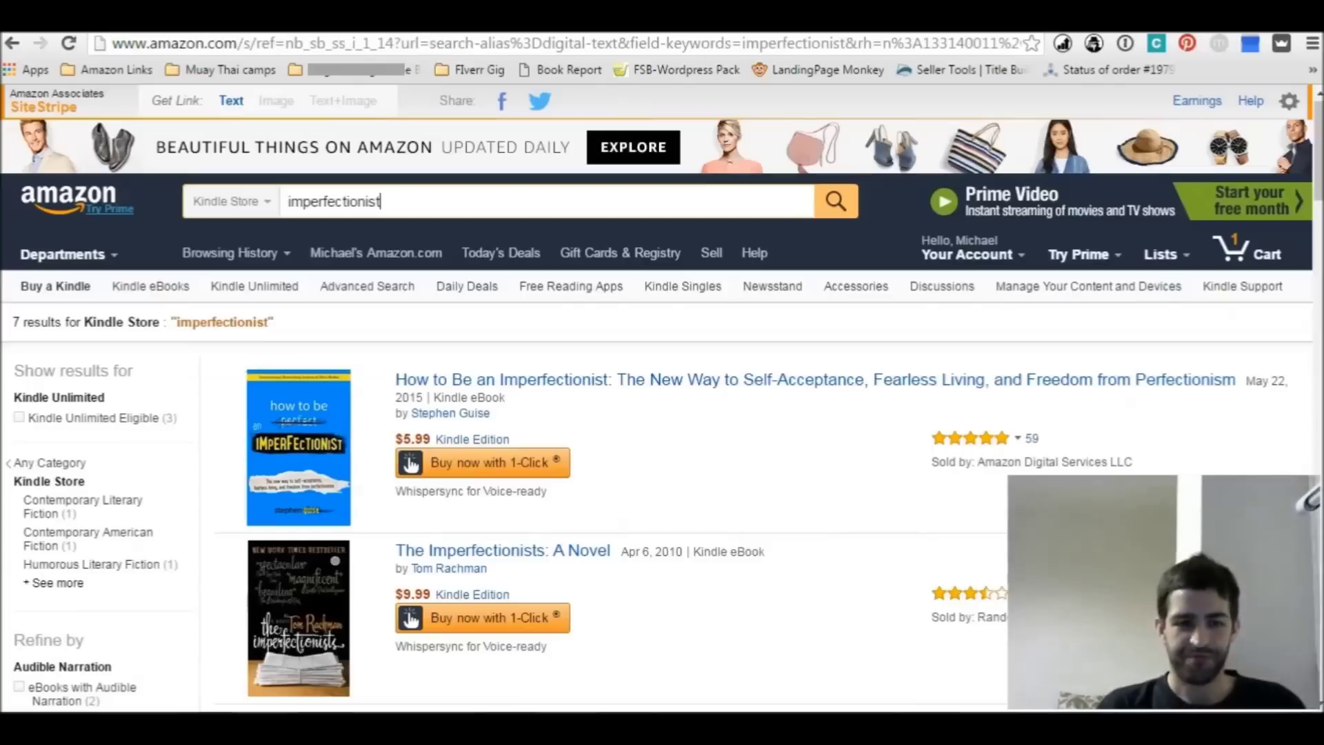